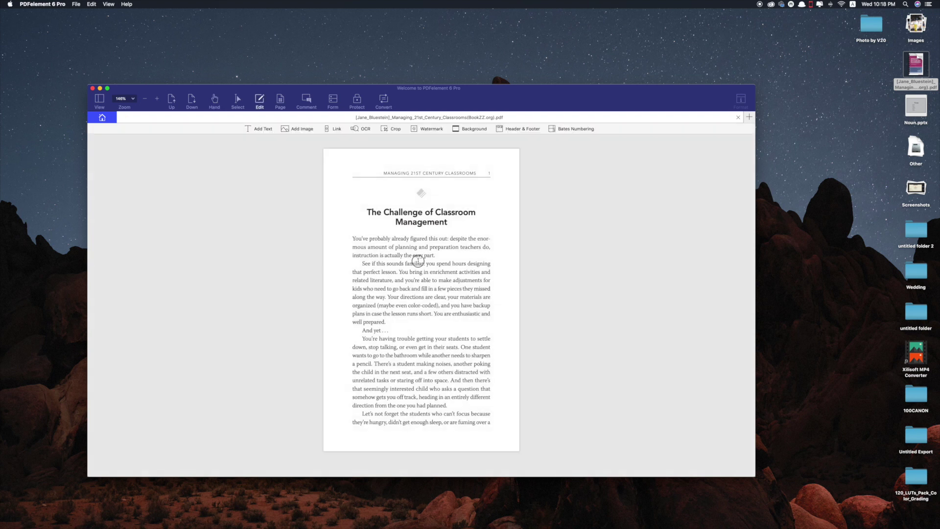
Step: Append ' Some problems might' to the first paragraph and color the next paragraph red
{"action": "left_click", "coordinate": [440, 254]}
{"action": "type", "text": "Some problems might"}
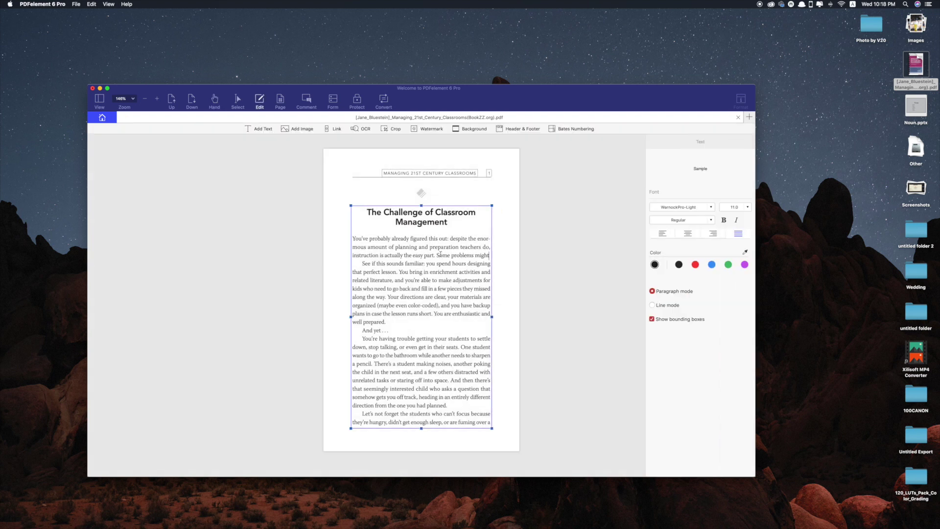
{"action": "left_click_drag", "start_coordinate": [386, 322], "coordinate": [382, 275]}
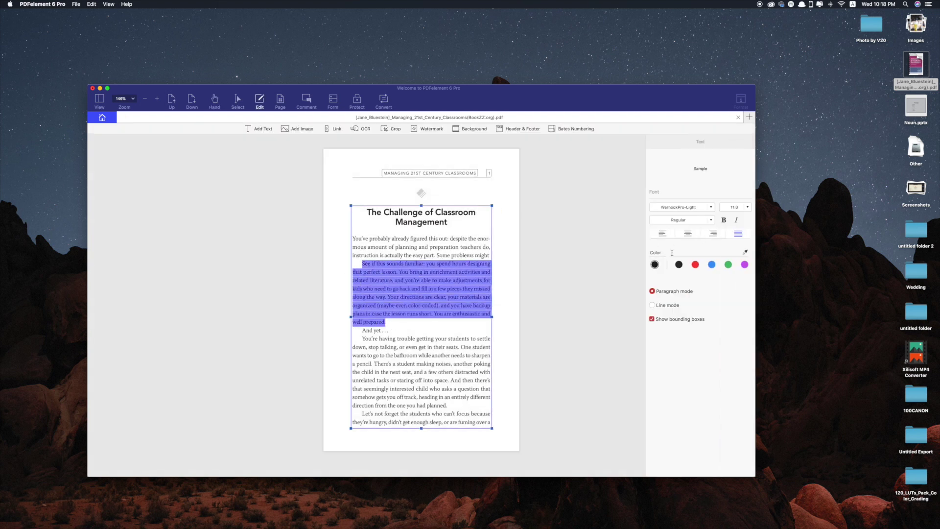
{"action": "left_click", "coordinate": [696, 265]}
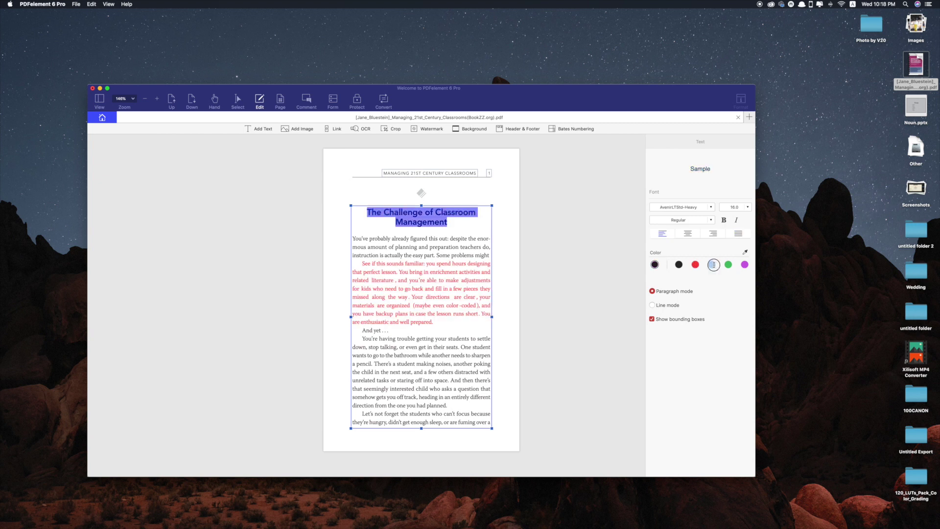
Step: Set the title font to AKbalthom HighSchool, then go to File > Export To
{"action": "left_click", "coordinate": [711, 207]}
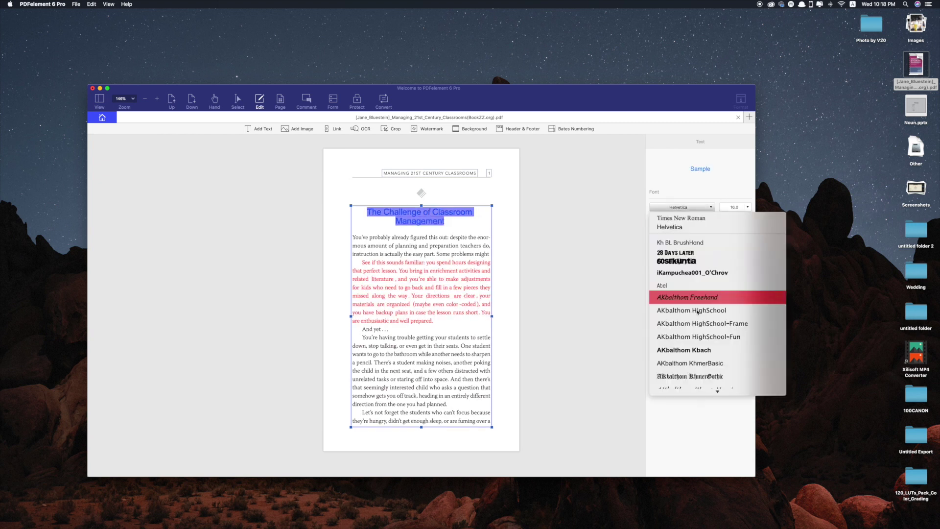
{"action": "left_click", "coordinate": [701, 297]}
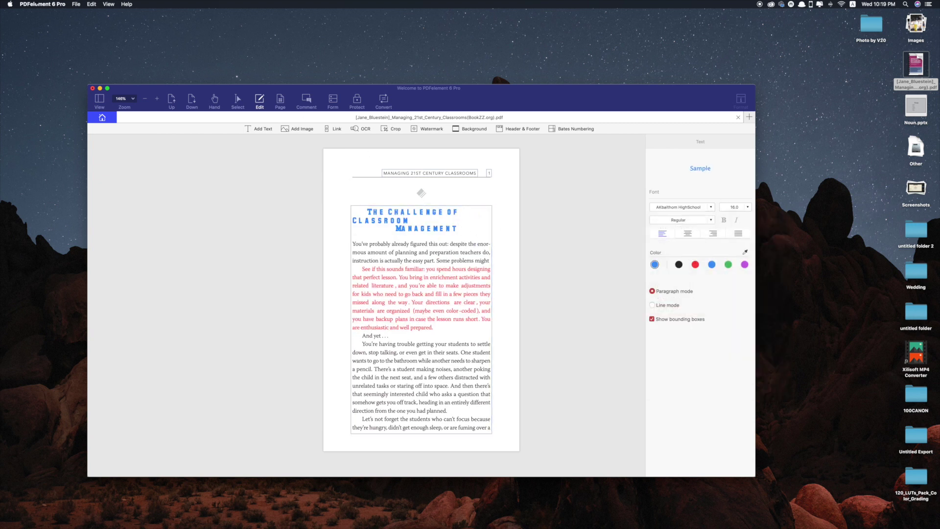
{"action": "left_click", "coordinate": [75, 4]}
{"action": "mouse_move", "coordinate": [106, 68]}
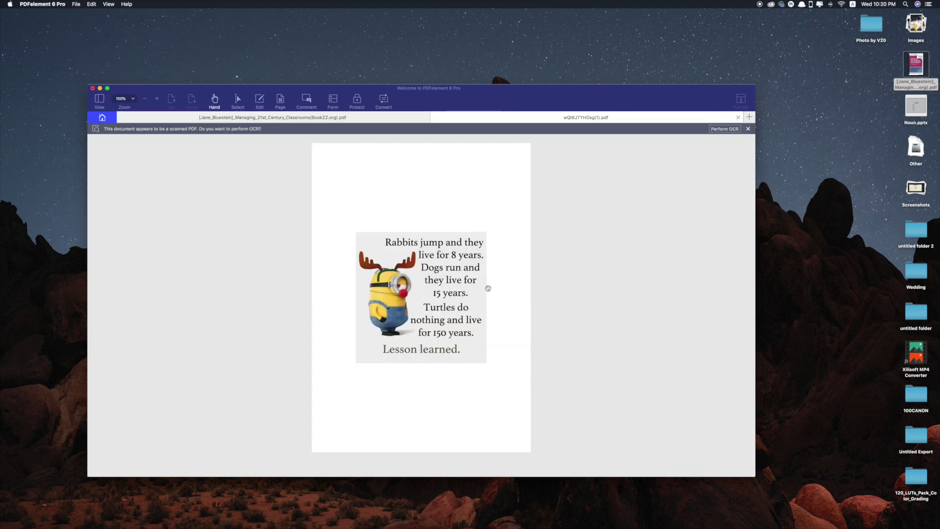
Step: Run OCR on the scanned rabbits-and-turtles page, then switch to Edit and select the page image
{"action": "left_click", "coordinate": [717, 130]}
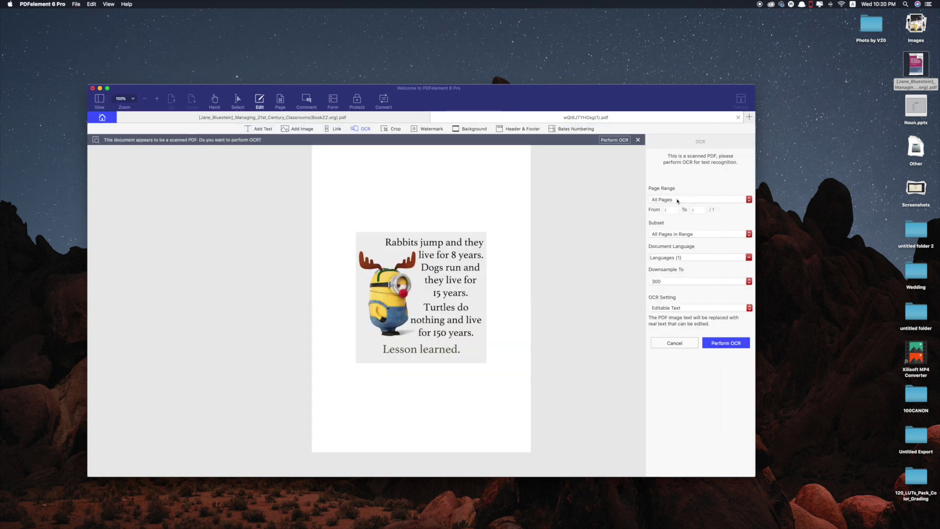
{"action": "left_click", "coordinate": [726, 343]}
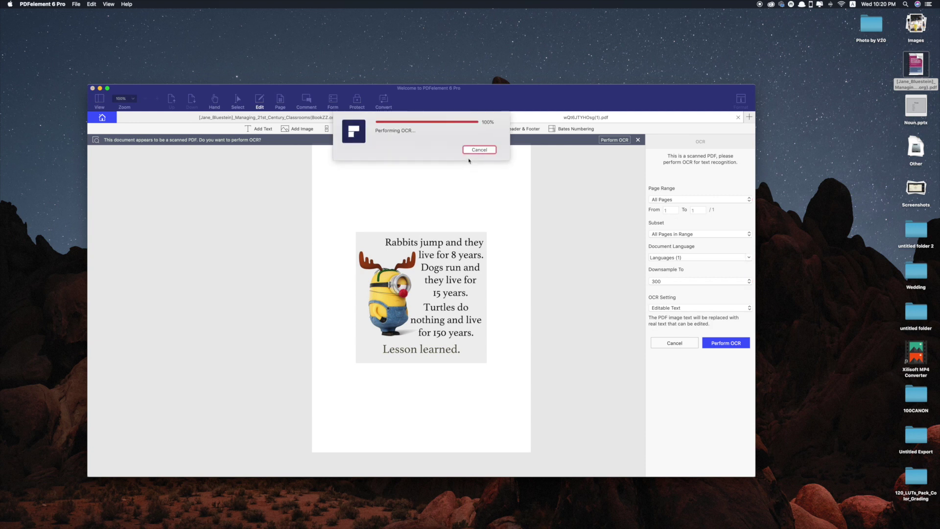
{"action": "left_click", "coordinate": [252, 101]}
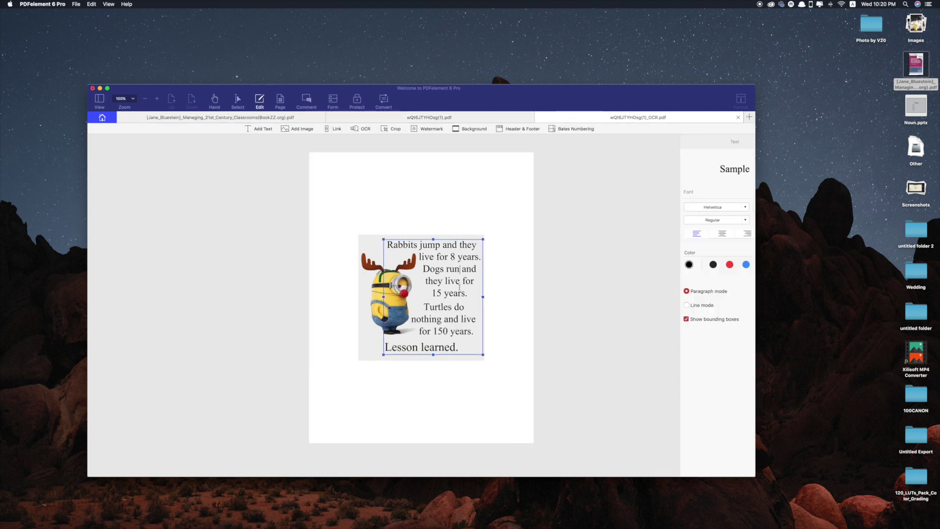
{"action": "left_click", "coordinate": [577, 229]}
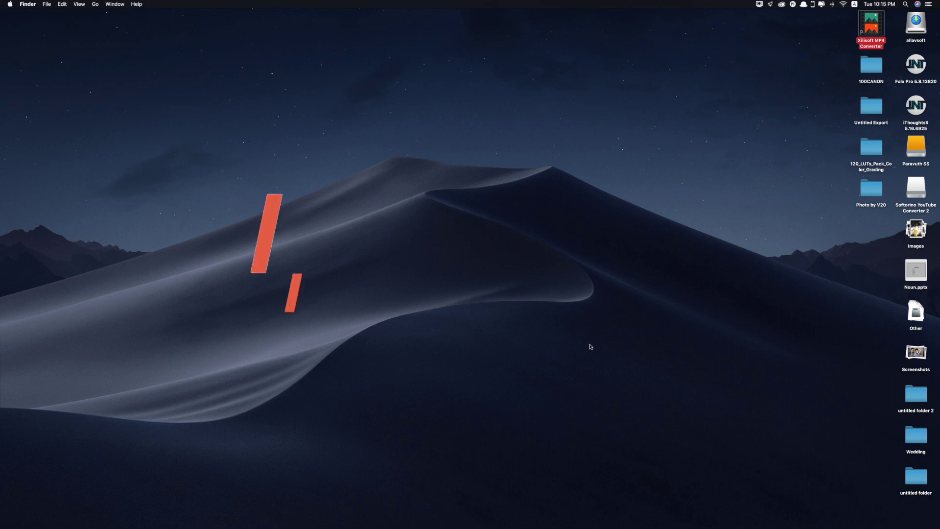
Step: Launch Folx by searching 'folx' in Spotlight
{"action": "key", "text": "super+space"}
{"action": "type", "text": "folx"}
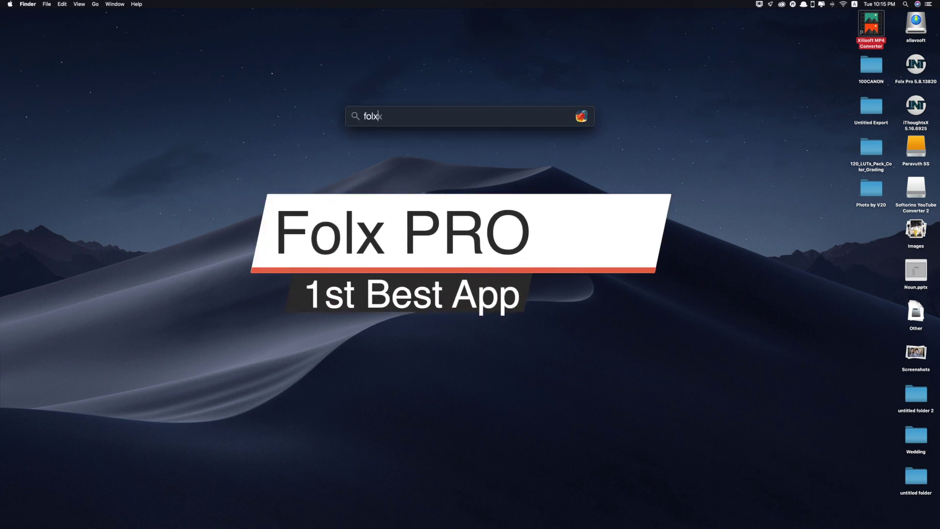
{"action": "key", "text": "Return"}
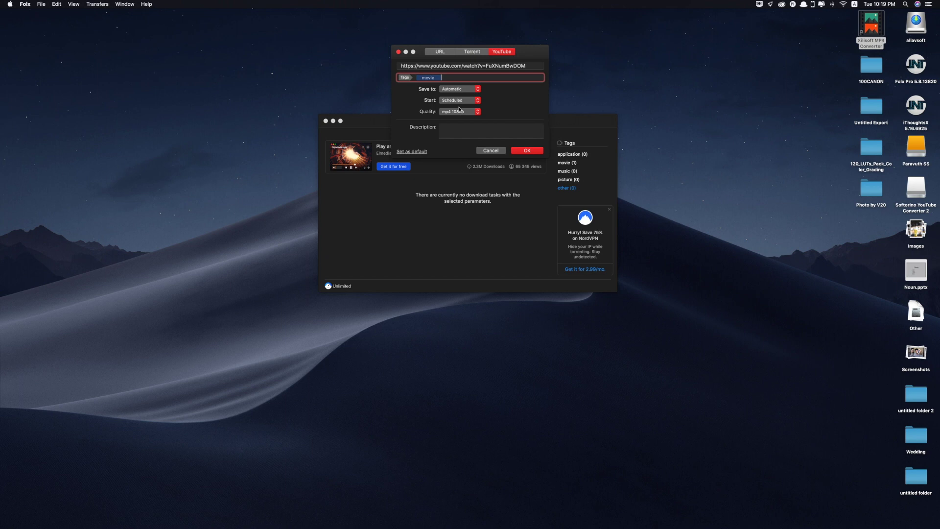
Step: Add the YouTube download set to start Immediately at mp4 1080p quality
{"action": "left_click", "coordinate": [459, 109]}
{"action": "left_click", "coordinate": [460, 111]}
{"action": "left_click", "coordinate": [461, 113]}
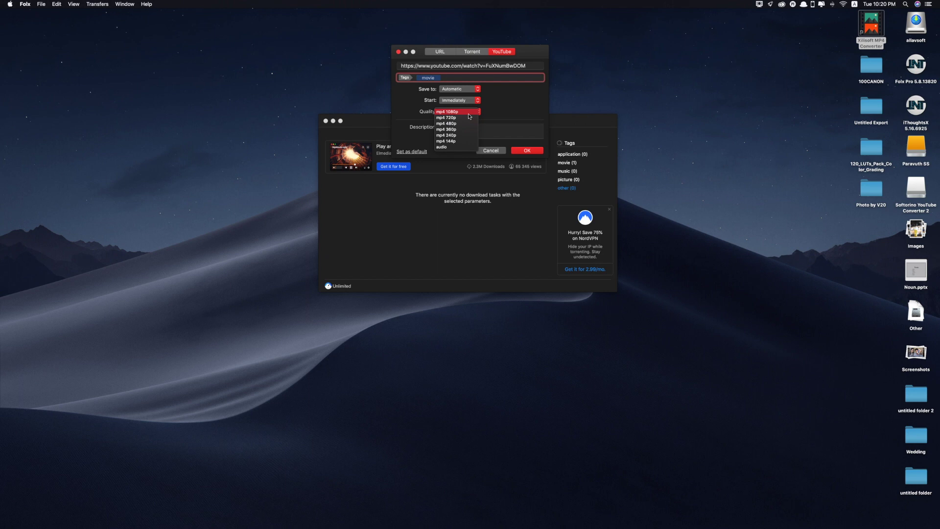
{"action": "left_click", "coordinate": [469, 113]}
{"action": "left_click", "coordinate": [532, 151]}
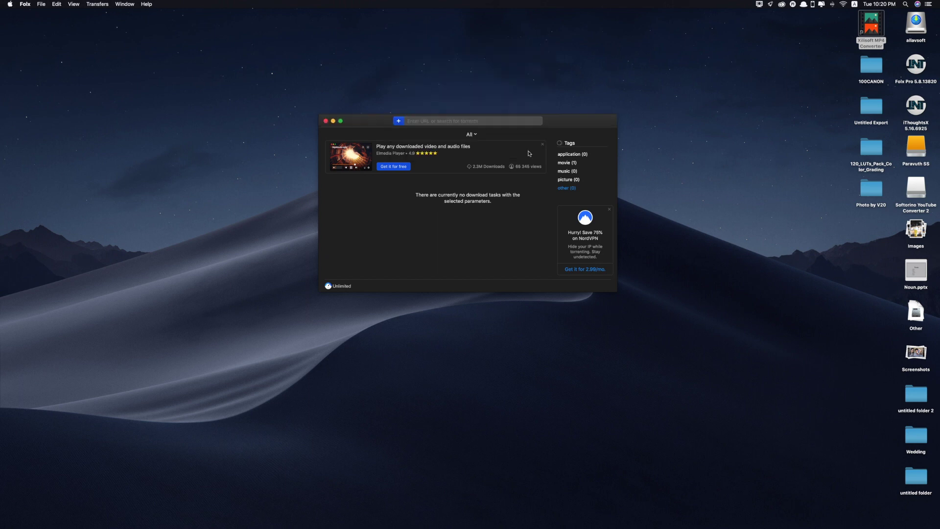
Step: Filter downloads by the music tag and run a torrent search for 'captain america'
{"action": "left_click", "coordinate": [586, 175]}
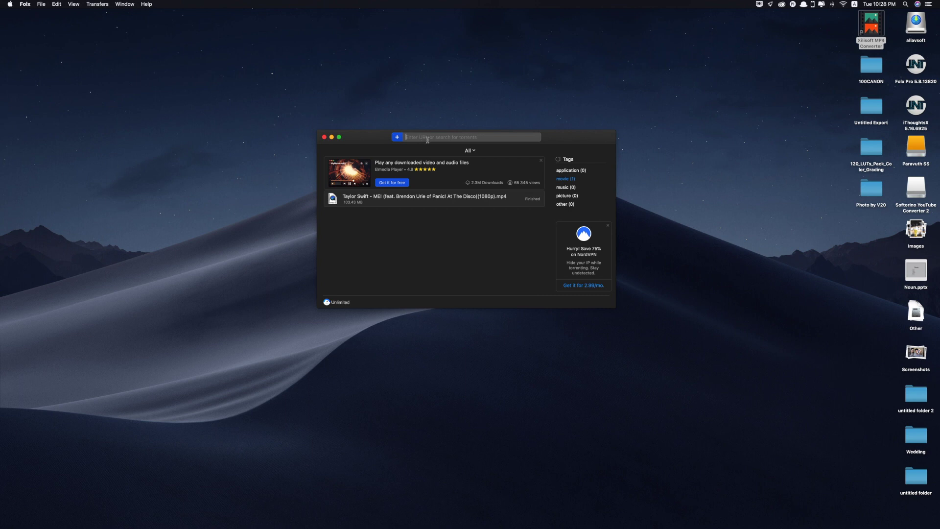
{"action": "left_click", "coordinate": [432, 137]}
{"action": "type", "text": "captain america"}
{"action": "key", "text": "Return"}
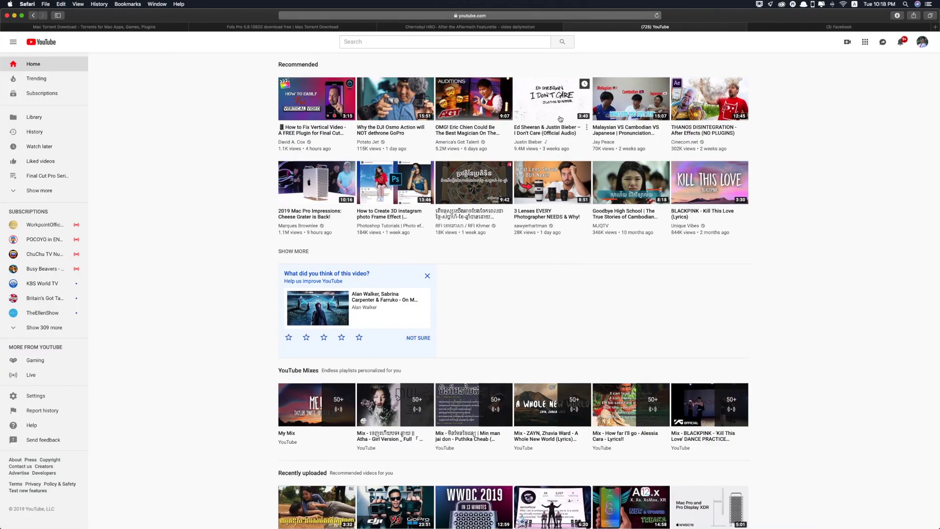
Step: Search YouTube for 'me', open Taylor Swift's ME! video, and send its link to Folx
{"action": "left_click", "coordinate": [445, 41]}
{"action": "type", "text": "me"}
{"action": "key", "text": "Return"}
{"action": "left_click", "coordinate": [405, 156]}
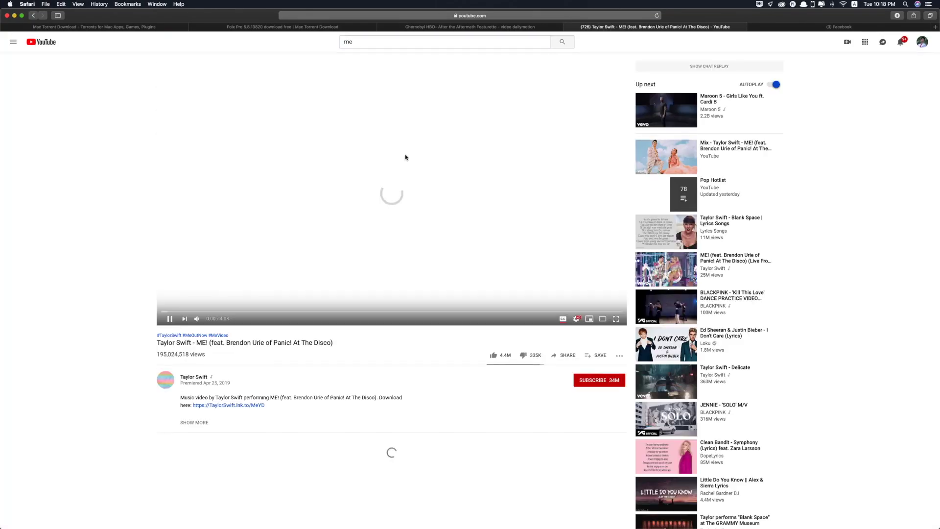
{"action": "left_click", "coordinate": [500, 16]}
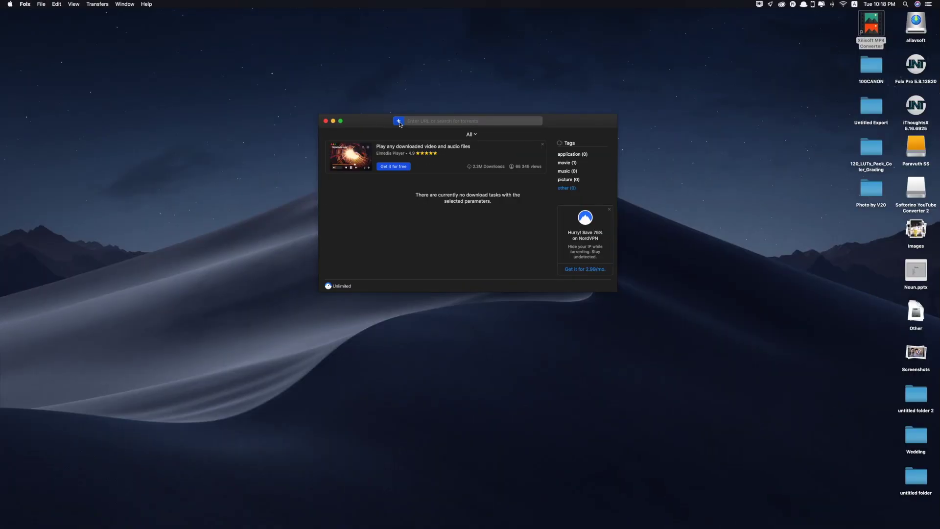
{"action": "left_click", "coordinate": [399, 122]}
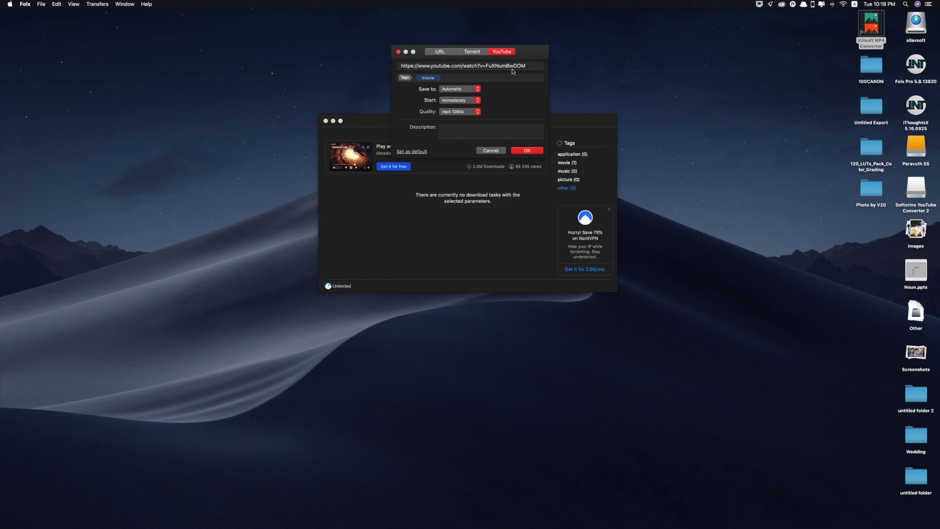
Step: Download the ME! video with Save to Automatic, Start Immediately, and mp4 1080p quality
{"action": "left_click", "coordinate": [458, 89]}
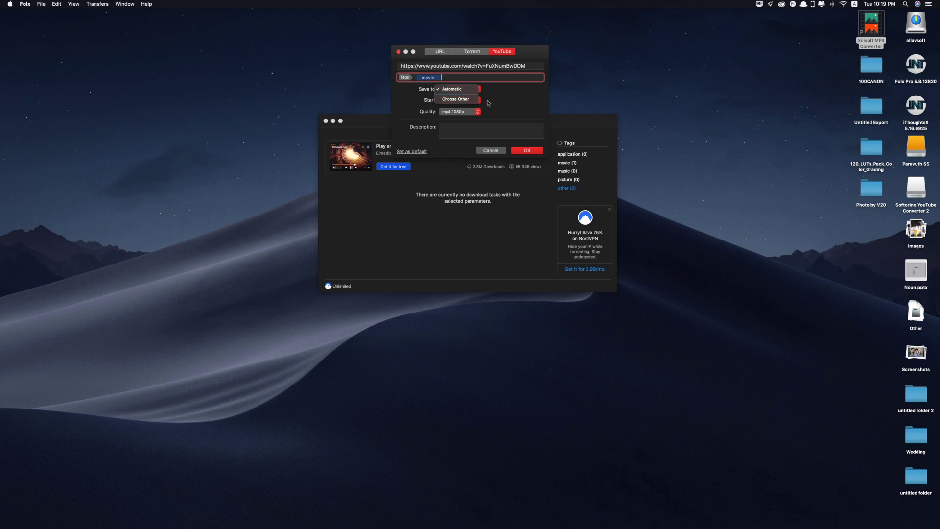
{"action": "left_click", "coordinate": [472, 91]}
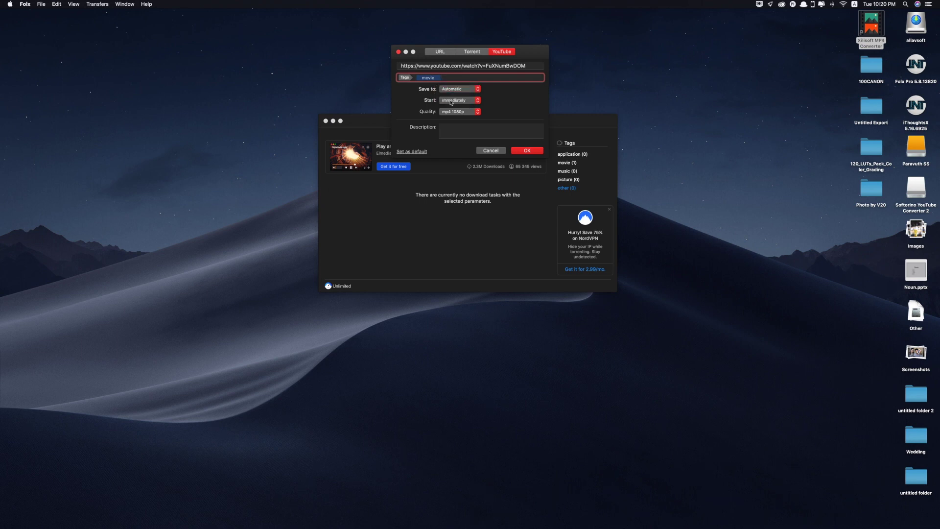
{"action": "left_click", "coordinate": [452, 101]}
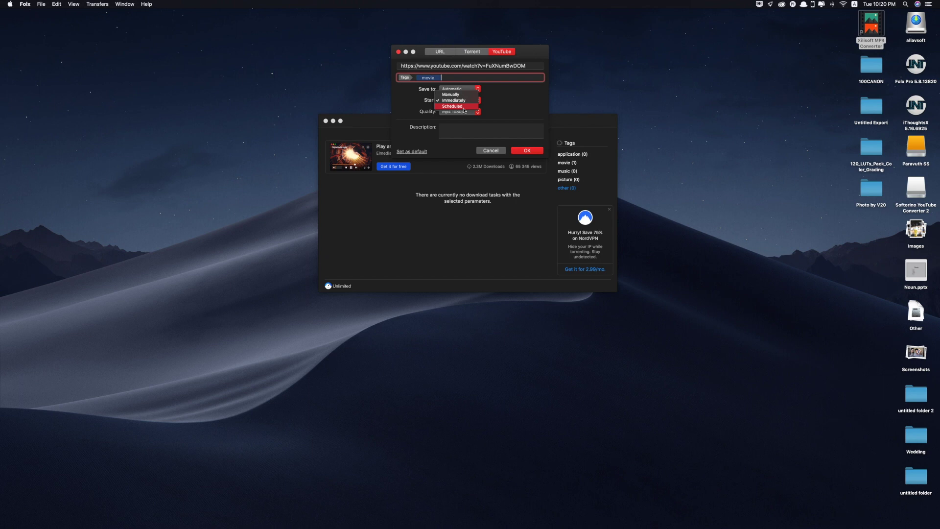
{"action": "left_click", "coordinate": [474, 112]}
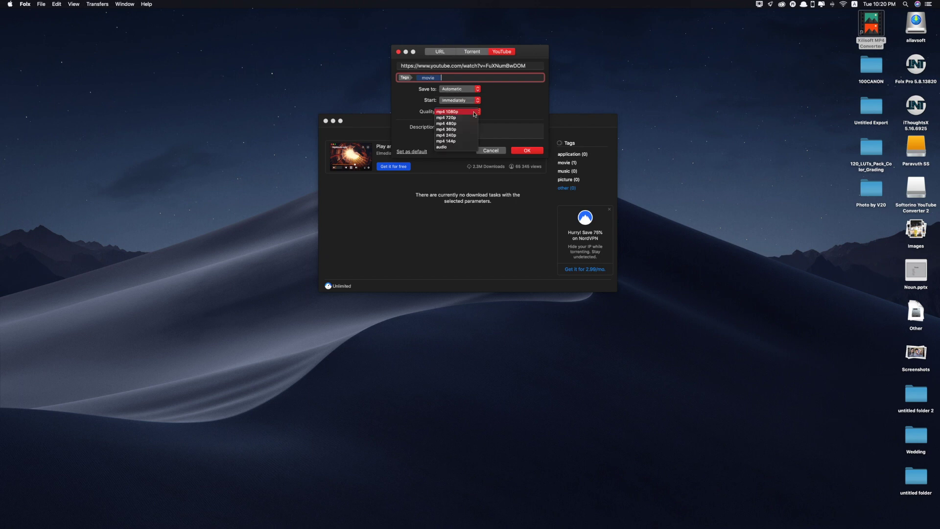
{"action": "left_click", "coordinate": [452, 112]}
{"action": "left_click", "coordinate": [460, 113]}
{"action": "left_click", "coordinate": [468, 112]}
{"action": "left_click", "coordinate": [529, 151]}
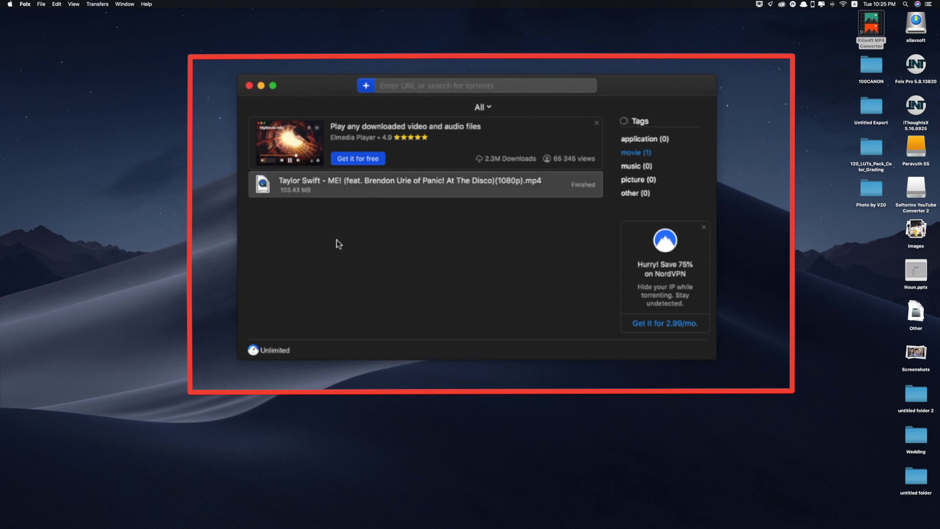
Step: Reveal the finished ME! mp4 in Finder and open it in QuickTime Player
{"action": "right_click", "coordinate": [444, 196]}
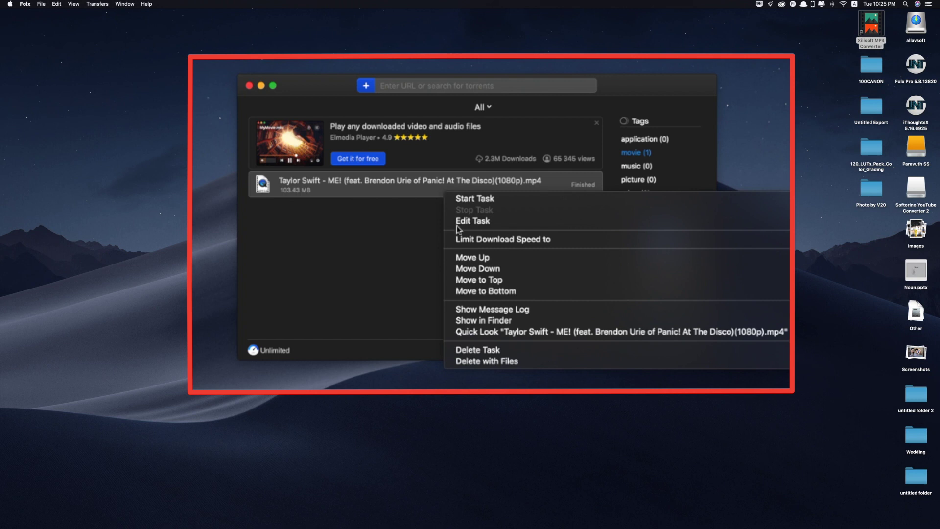
{"action": "left_click", "coordinate": [508, 322]}
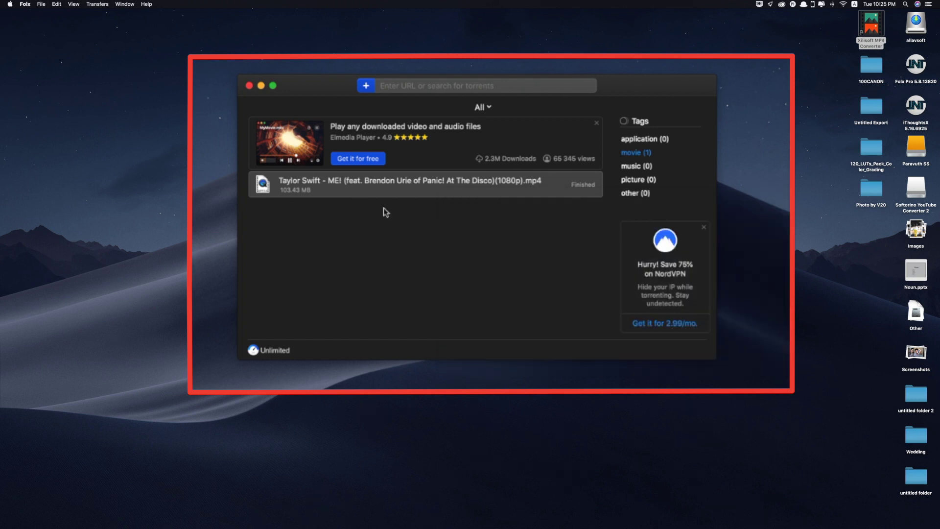
{"action": "double_click", "coordinate": [392, 192]}
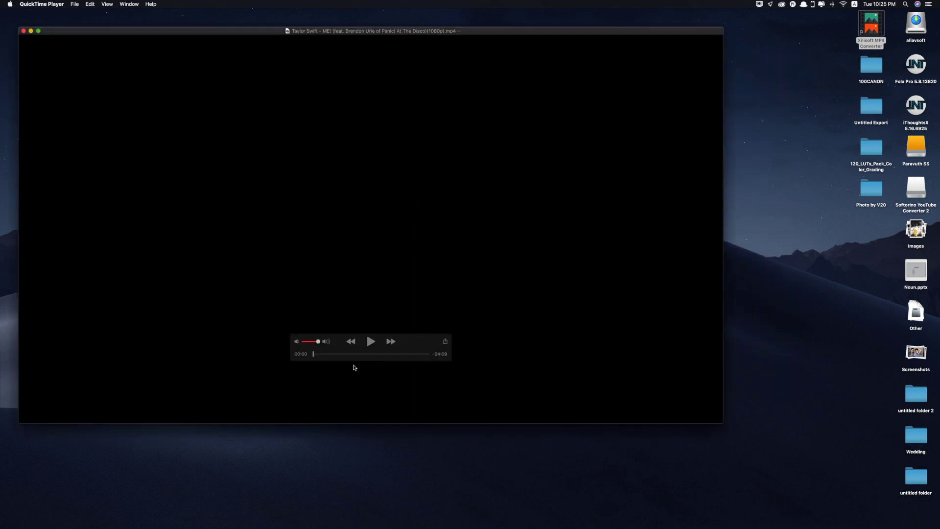
Step: Play the ME! video and skip ahead to about 00:27
{"action": "left_click", "coordinate": [371, 343]}
{"action": "left_click", "coordinate": [326, 354]}
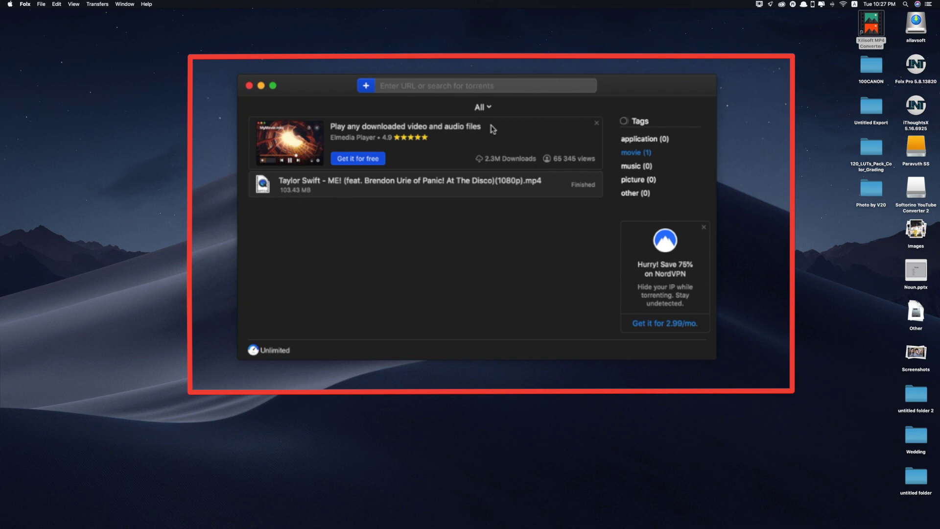
Step: Run a torrent search for 'captain america' and scroll through the results and back to the top
{"action": "left_click", "coordinate": [411, 90]}
{"action": "type", "text": "captain america"}
{"action": "key", "text": "Return"}
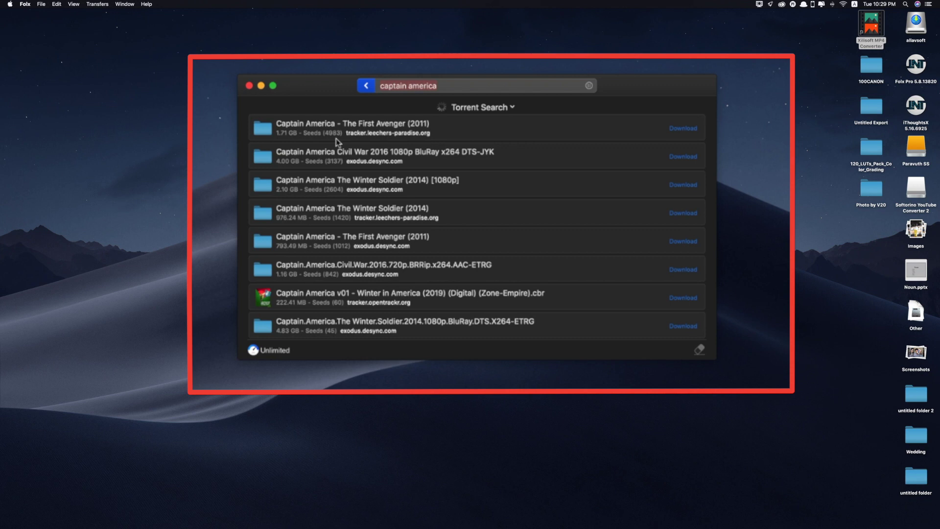
{"action": "scroll", "coordinate": [337, 142], "scroll_direction": "down", "scroll_amount": 5}
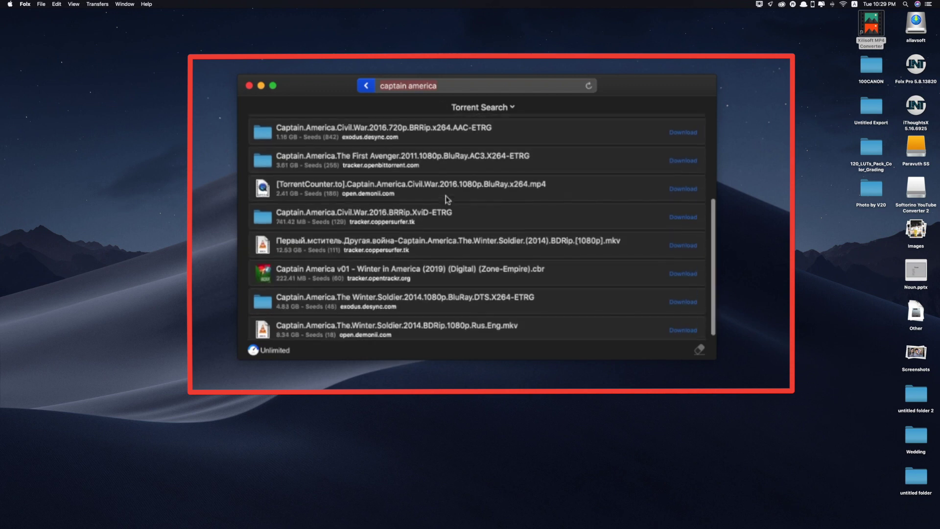
{"action": "scroll", "coordinate": [446, 190], "scroll_direction": "up", "scroll_amount": 5}
{"action": "scroll", "coordinate": [447, 208], "scroll_direction": "down", "scroll_amount": 5}
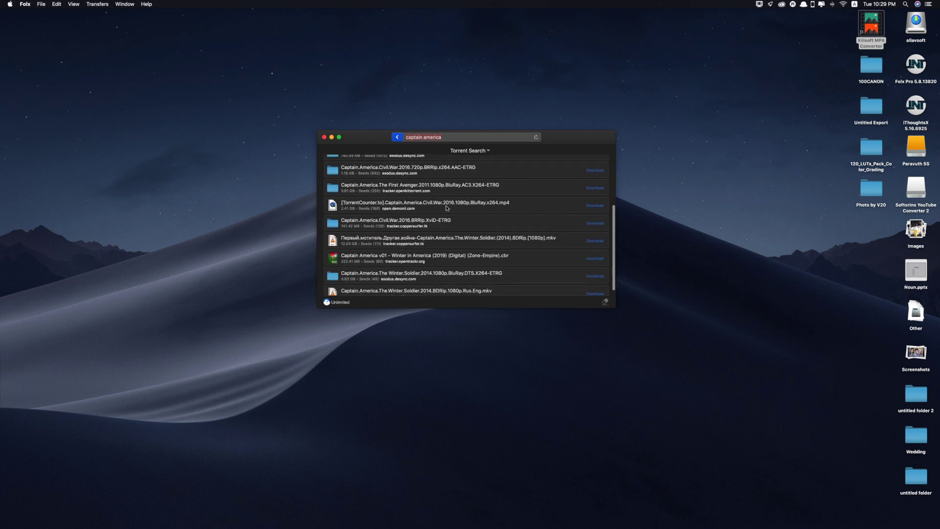
{"action": "scroll", "coordinate": [449, 206], "scroll_direction": "up", "scroll_amount": 5}
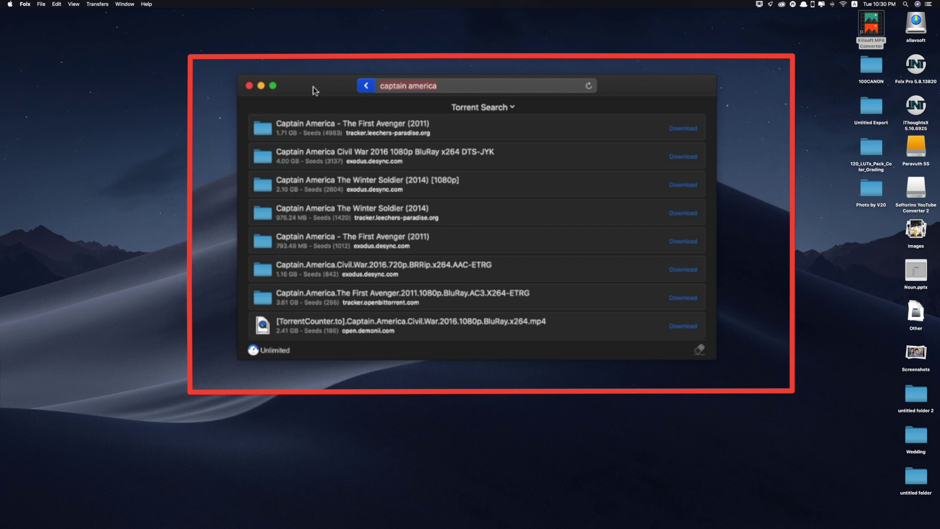
Step: Close Folx and launch Allavsoft by searching 'allavsoft' in Spotlight
{"action": "key", "text": "super+q"}
{"action": "key", "text": "super+space"}
{"action": "type", "text": "a"}
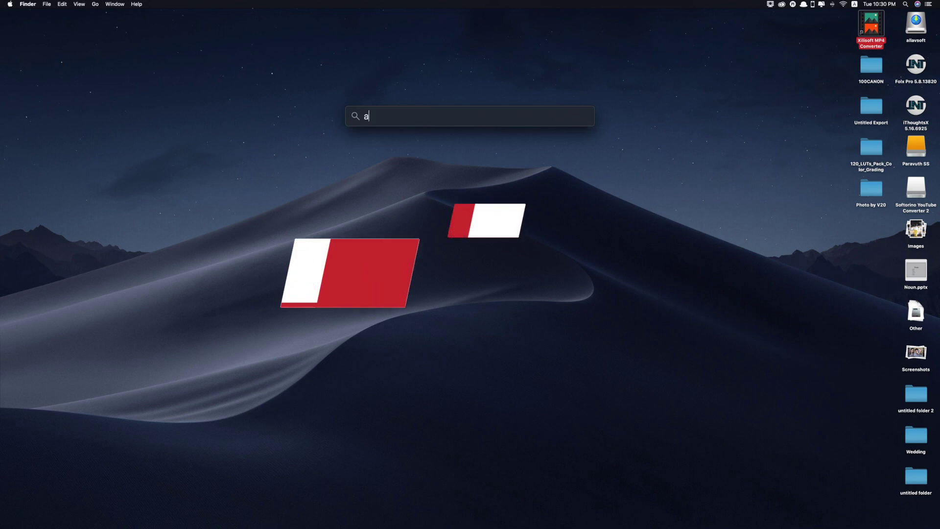
{"action": "type", "text": "llavsoft"}
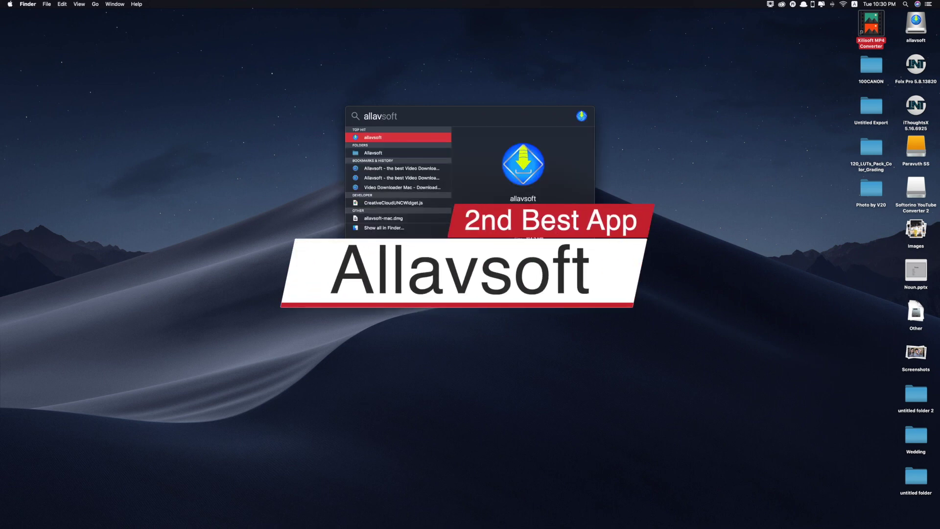
{"action": "key", "text": "Return"}
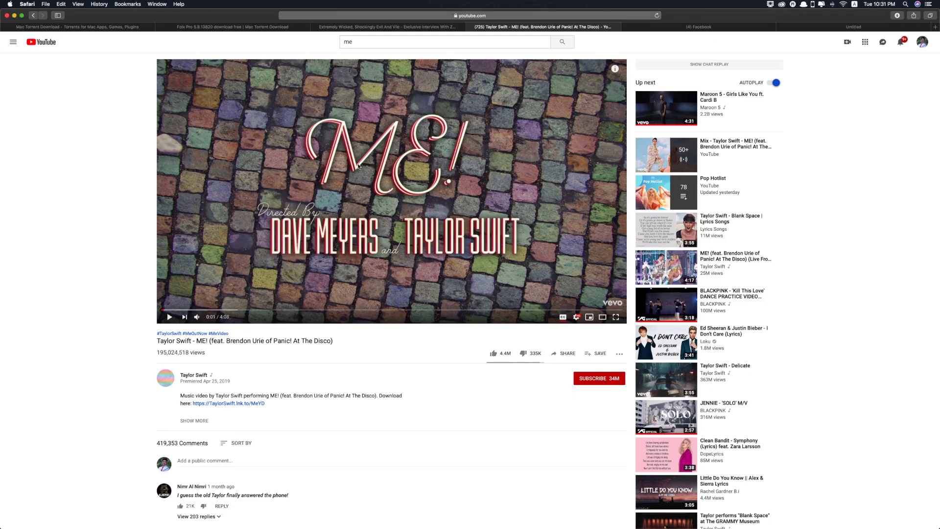
Step: Paste the Taylor Swift YouTube link into Allavsoft and download it at Best Available quality
{"action": "key", "text": "super+l"}
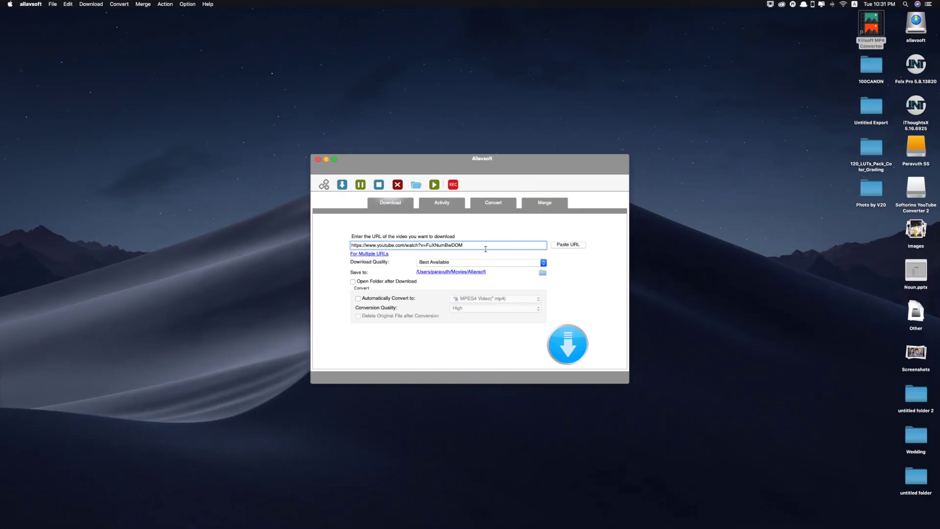
{"action": "left_click", "coordinate": [455, 262]}
{"action": "left_click", "coordinate": [396, 266]}
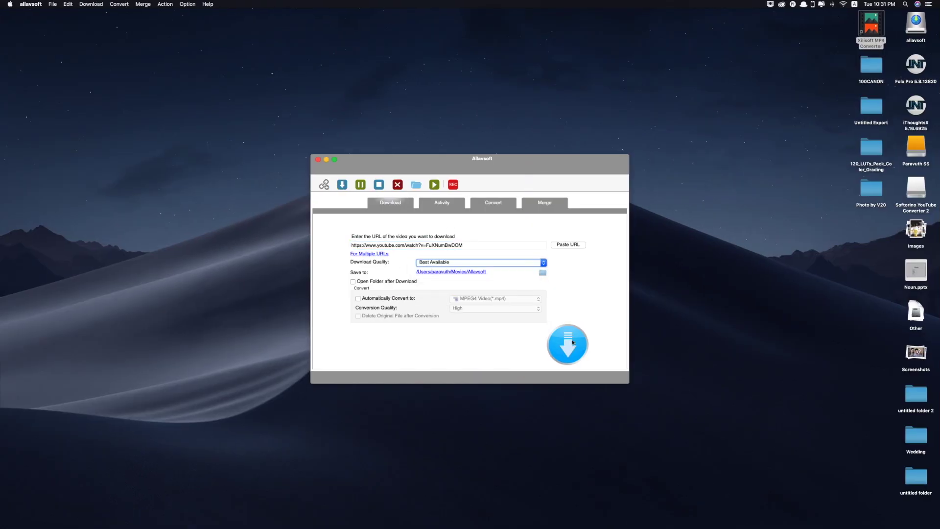
{"action": "left_click", "coordinate": [568, 344]}
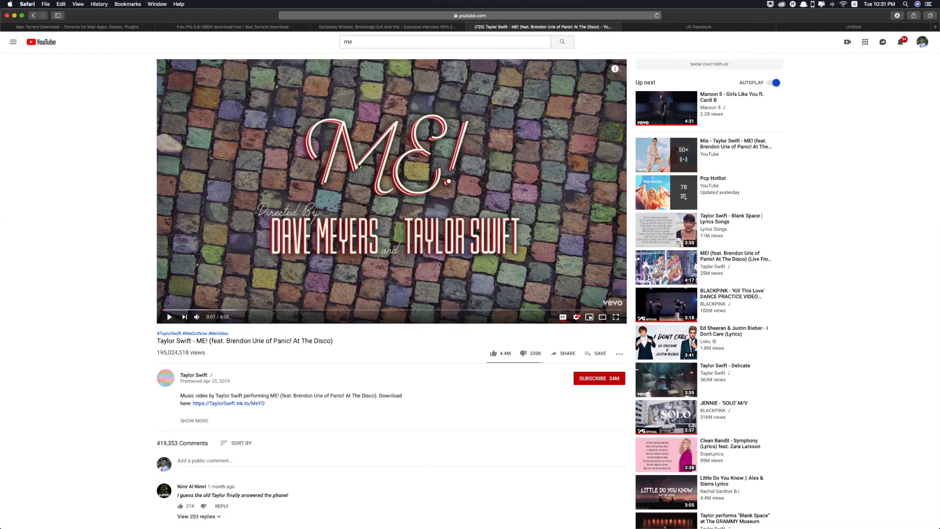
{"action": "key", "text": "super+l"}
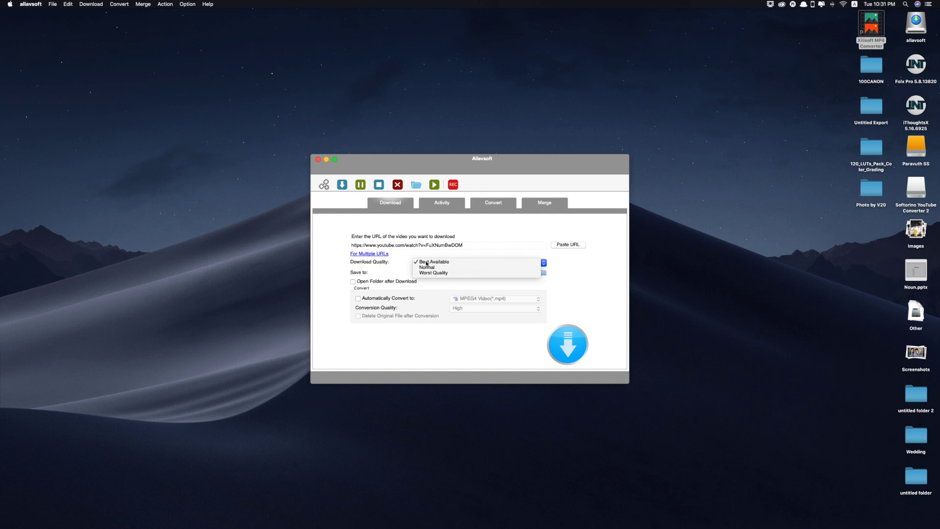
{"action": "left_click", "coordinate": [448, 263]}
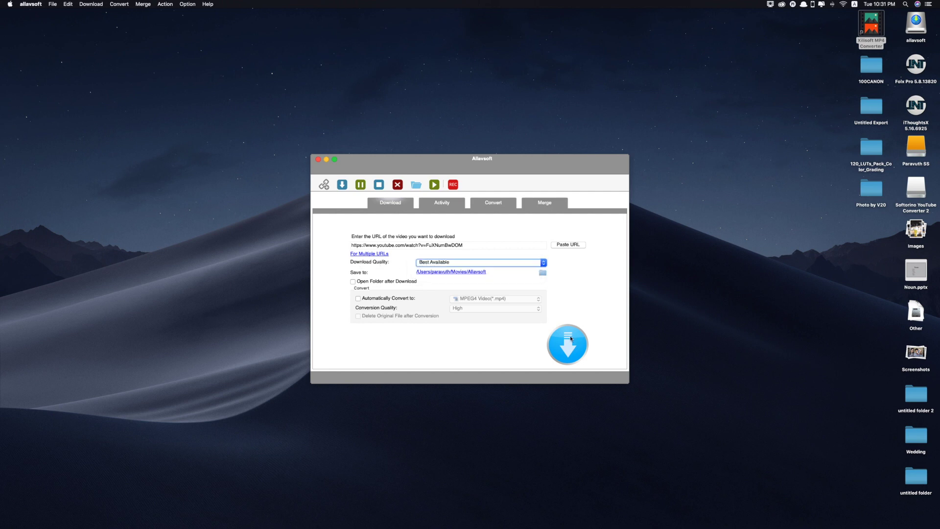
{"action": "left_click", "coordinate": [572, 340]}
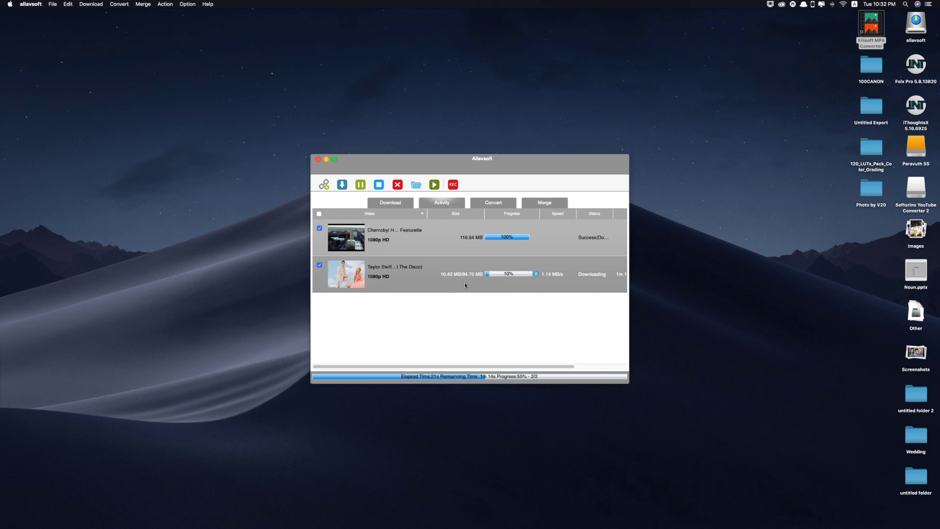
{"action": "mouse_move", "coordinate": [465, 285]}
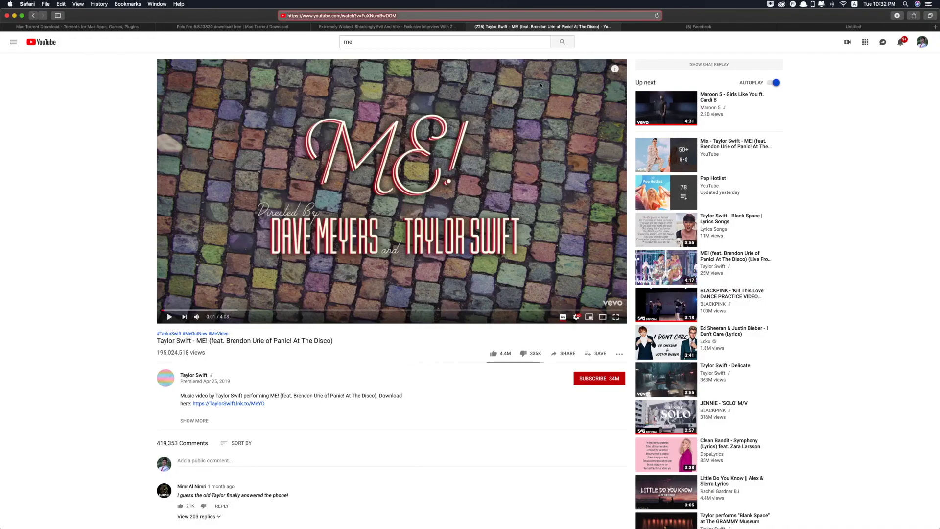
Step: Open the Official Trailer (2019) video on the Dailymotion tab and select its URL
{"action": "left_click", "coordinate": [412, 28]}
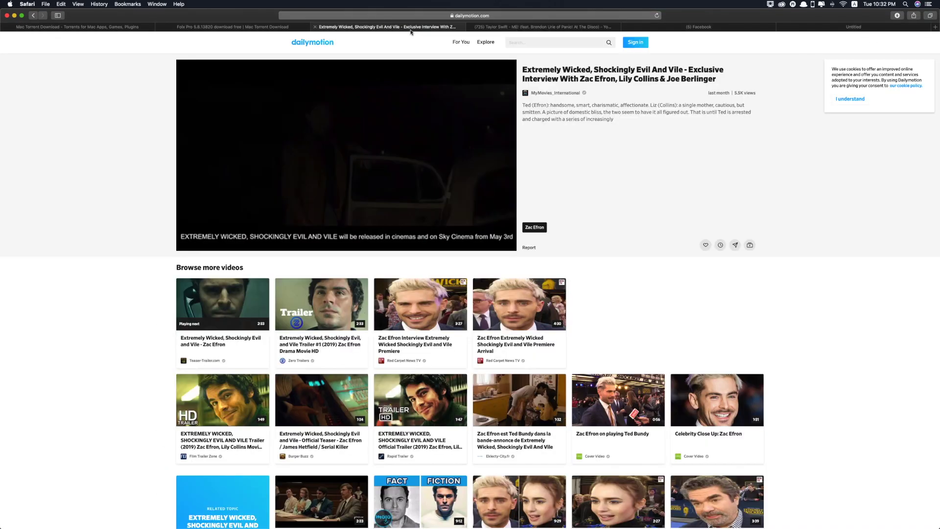
{"action": "left_click", "coordinate": [421, 400]}
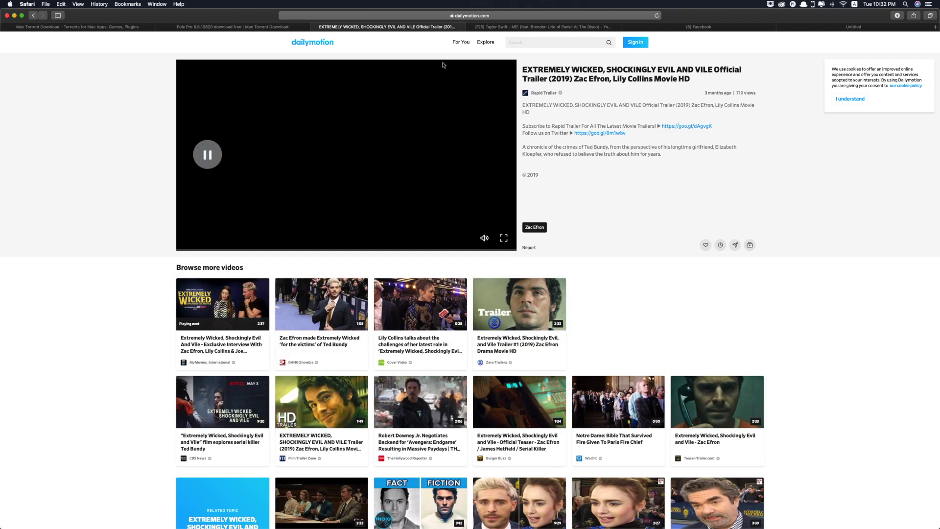
{"action": "left_click", "coordinate": [426, 16]}
{"action": "left_click", "coordinate": [204, 145]}
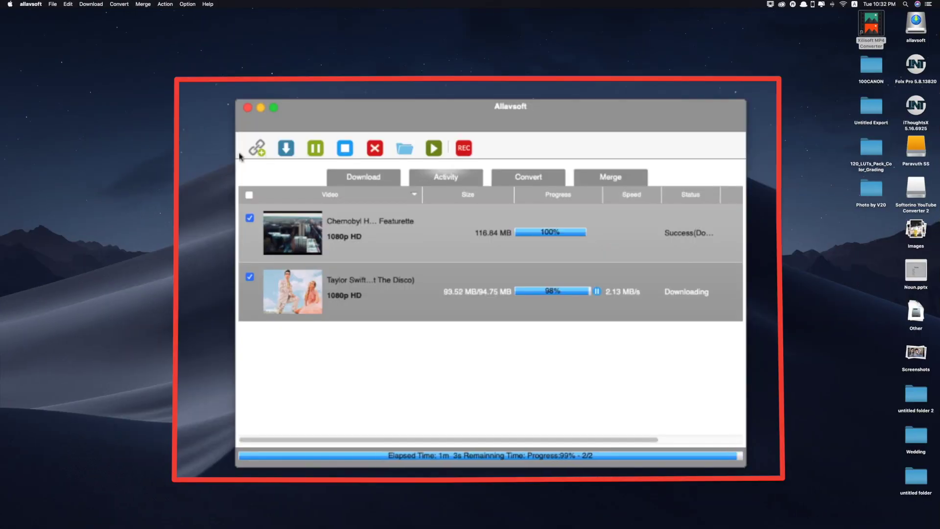
Step: Add the Dailymotion trailer link as a new Allavsoft download and start it
{"action": "left_click", "coordinate": [256, 150]}
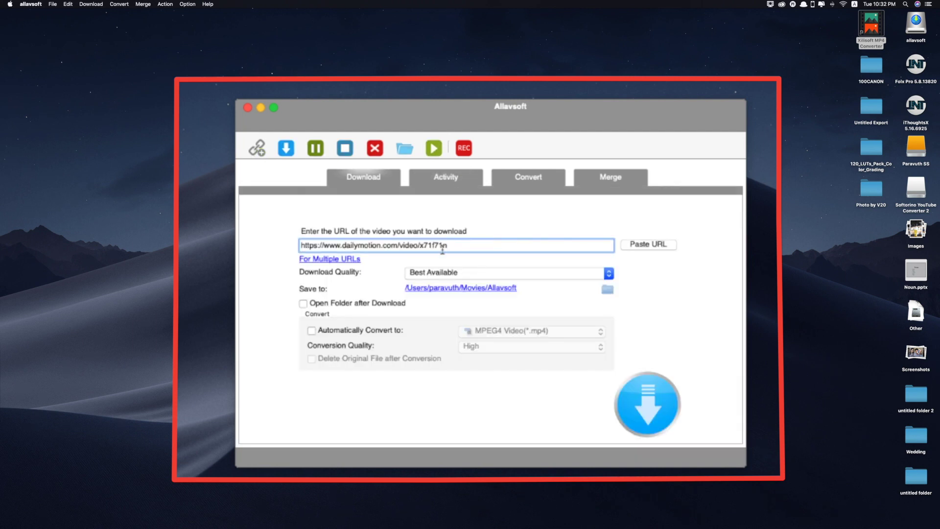
{"action": "left_click", "coordinate": [654, 431]}
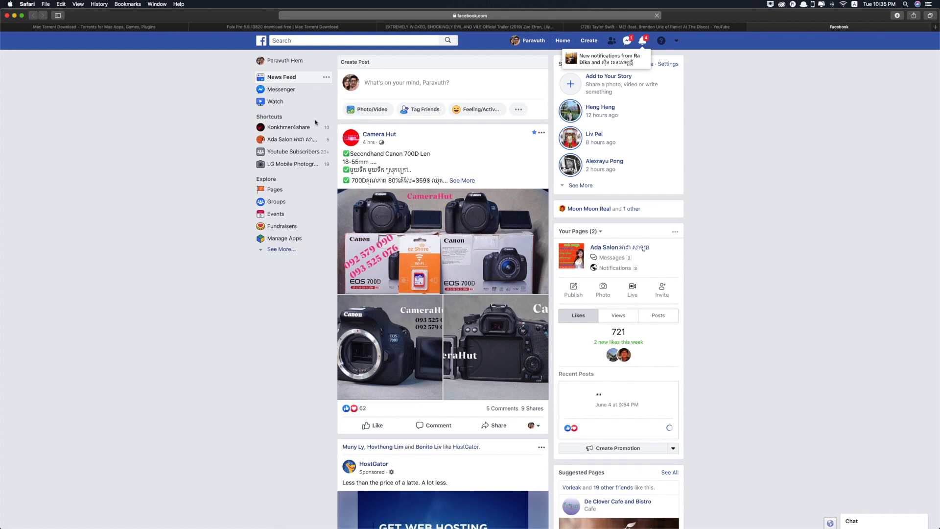
Step: Find the Madison Musical Instrument Store video in Facebook Watch and select its video URL
{"action": "left_click", "coordinate": [282, 101]}
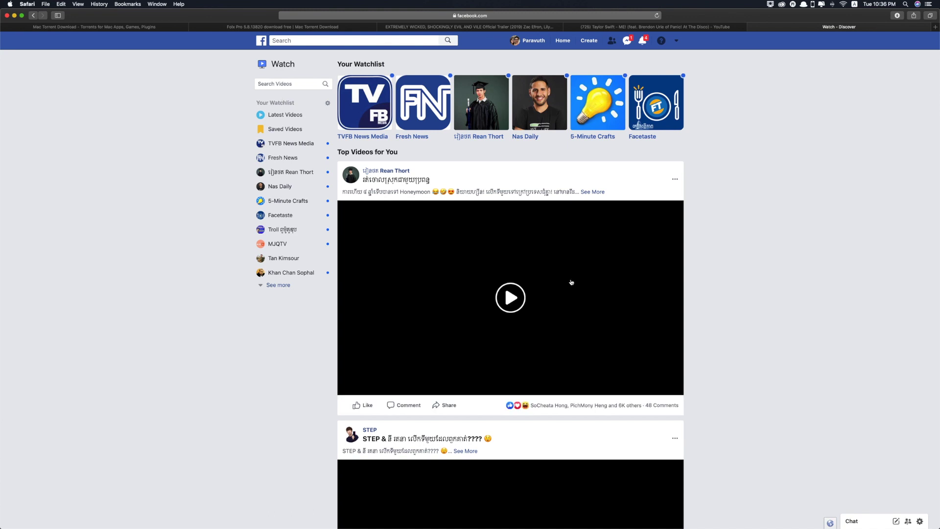
{"action": "scroll", "coordinate": [564, 275], "scroll_direction": "down", "scroll_amount": 5}
{"action": "left_click", "coordinate": [512, 255]}
{"action": "key", "text": "Escape"}
{"action": "right_click", "coordinate": [460, 245]}
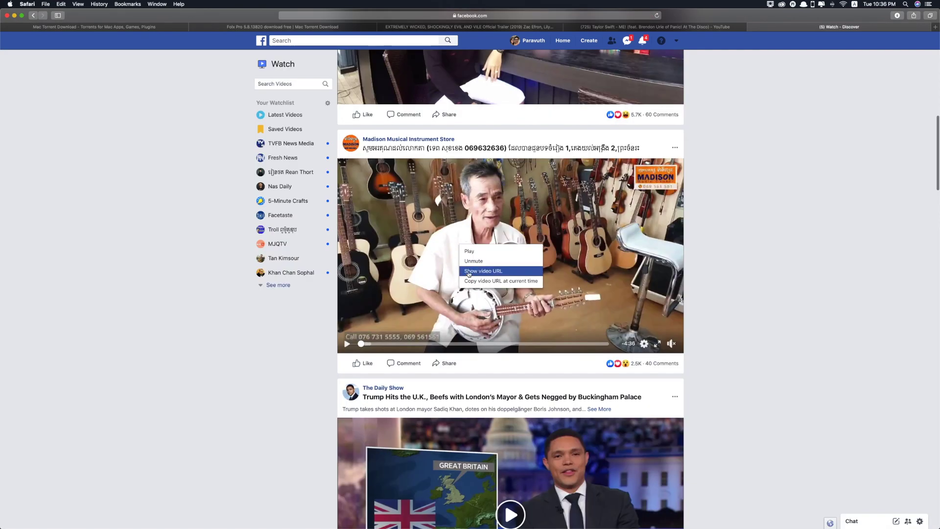
{"action": "left_click", "coordinate": [497, 272]}
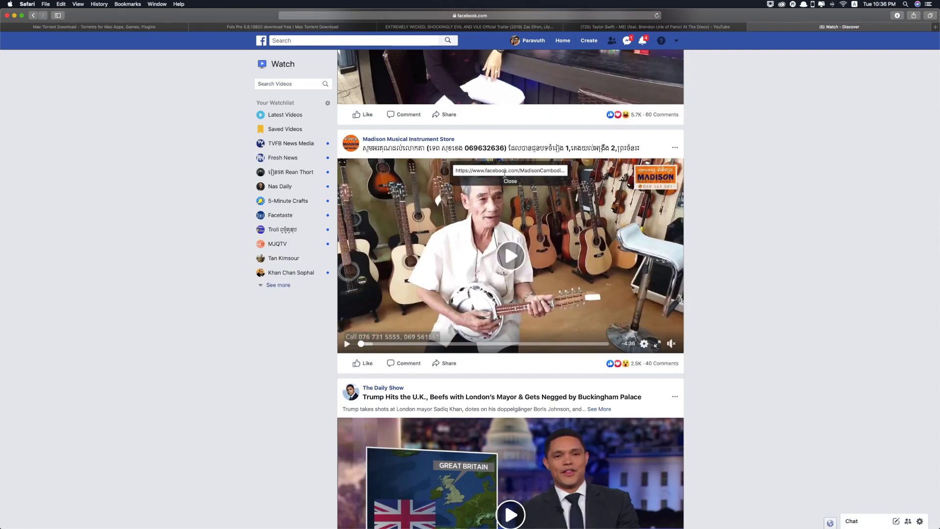
{"action": "left_click", "coordinate": [500, 171]}
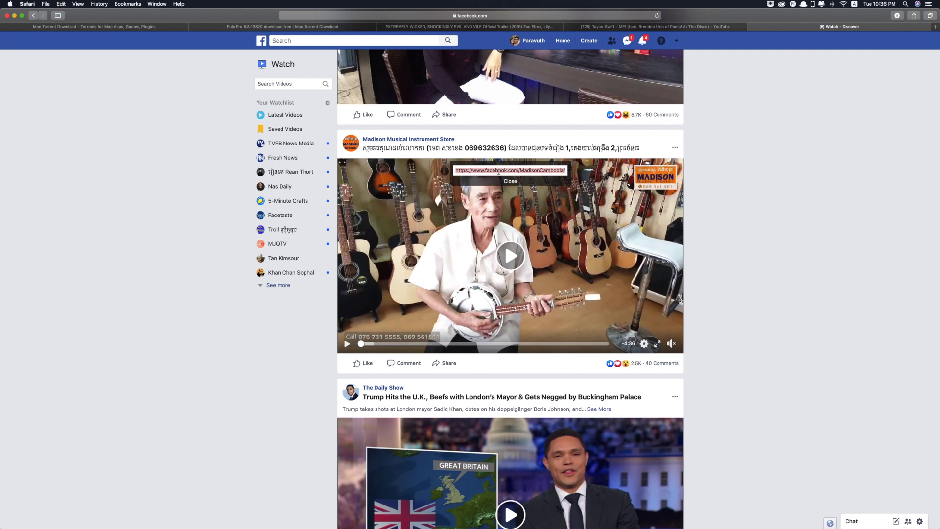
{"action": "key", "text": "super+Tab"}
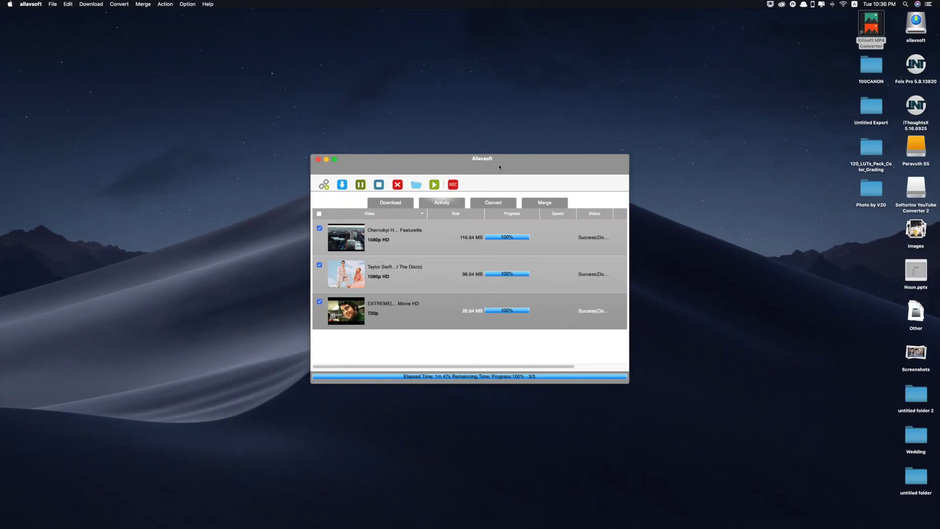
Step: Start downloading the Facebook Madison video, then play the finished 1080p Taylor Swift video
{"action": "left_click_drag", "start_coordinate": [496, 163], "coordinate": [551, 157]}
{"action": "key", "text": "super+a"}
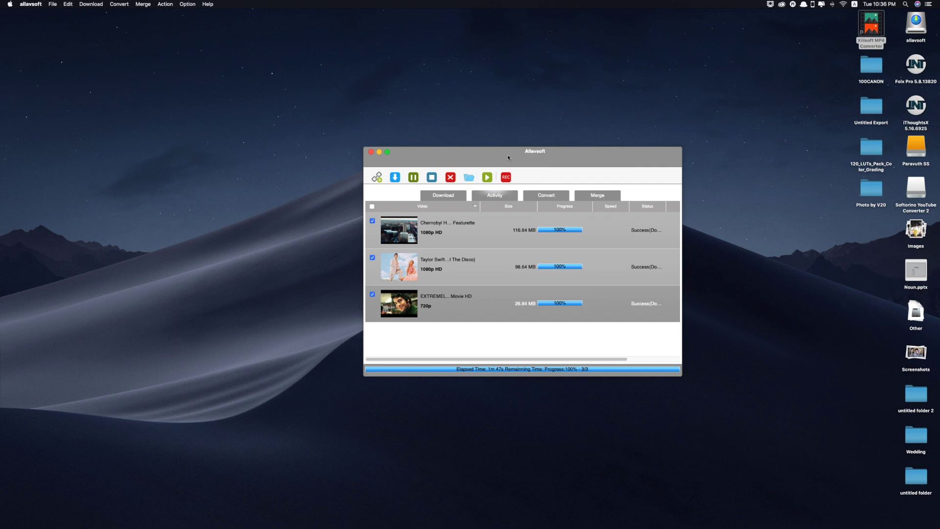
{"action": "left_click", "coordinate": [444, 195]}
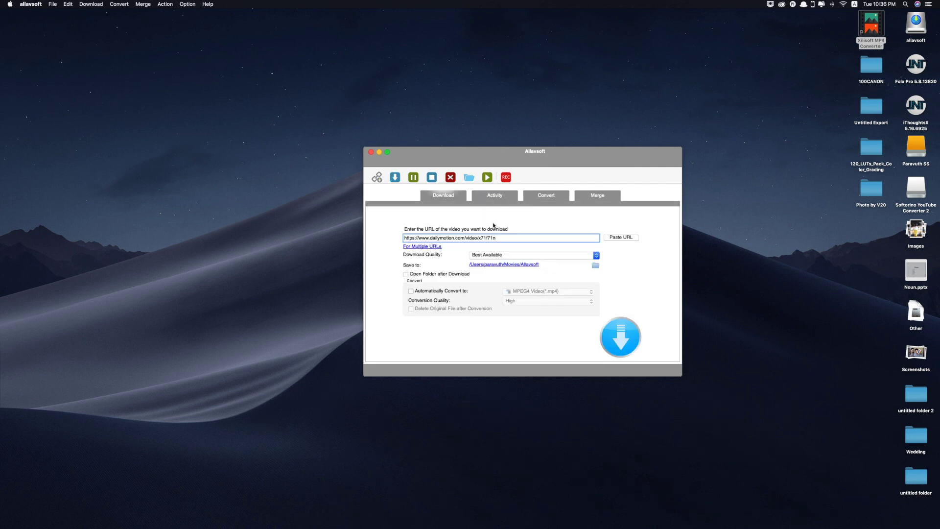
{"action": "left_click", "coordinate": [575, 239]}
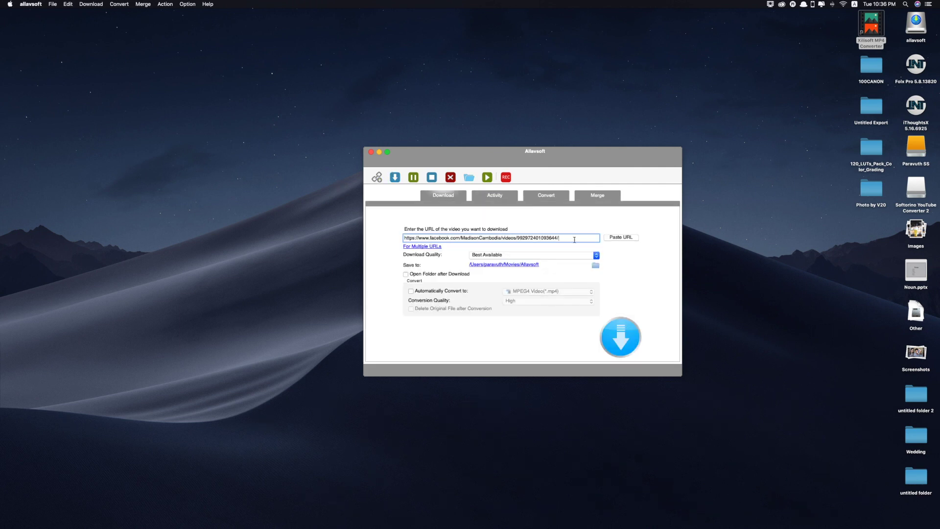
{"action": "left_click", "coordinate": [621, 343]}
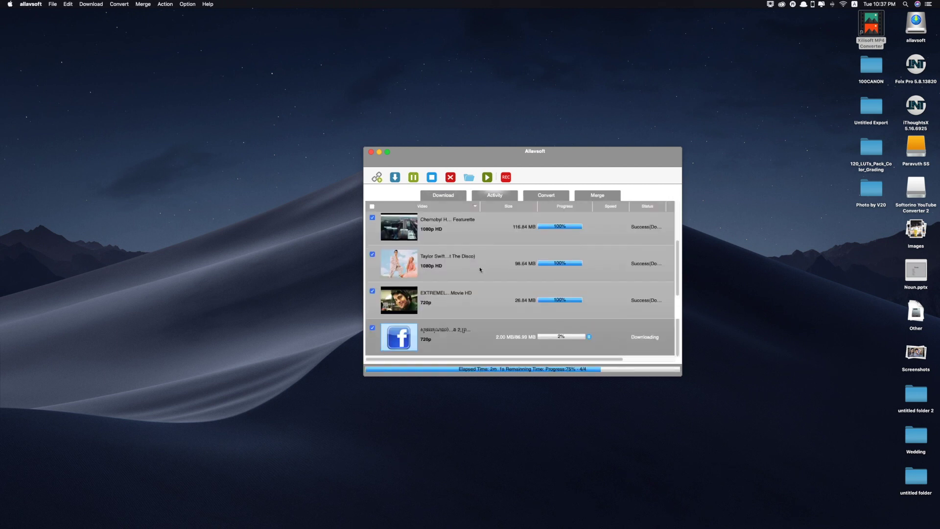
{"action": "left_click", "coordinate": [480, 270]}
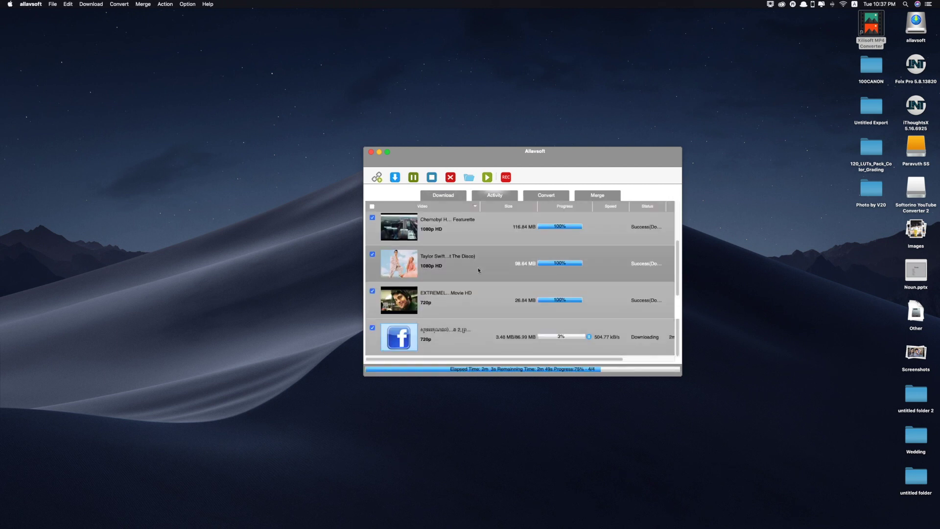
{"action": "double_click", "coordinate": [480, 270]}
Step: Play the Taylor Swift video, scrub it to 1:00 and close it
{"action": "left_click", "coordinate": [371, 341]}
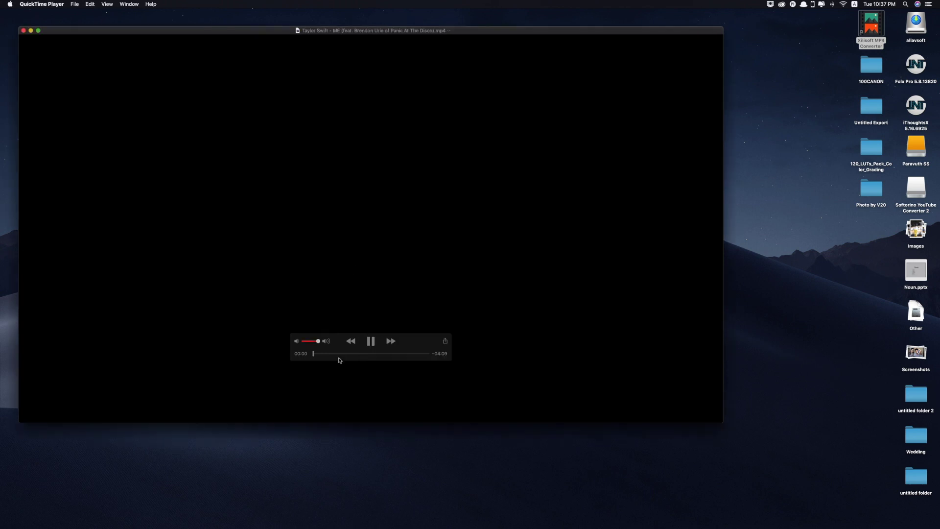
{"action": "left_click_drag", "start_coordinate": [325, 354], "coordinate": [341, 353]}
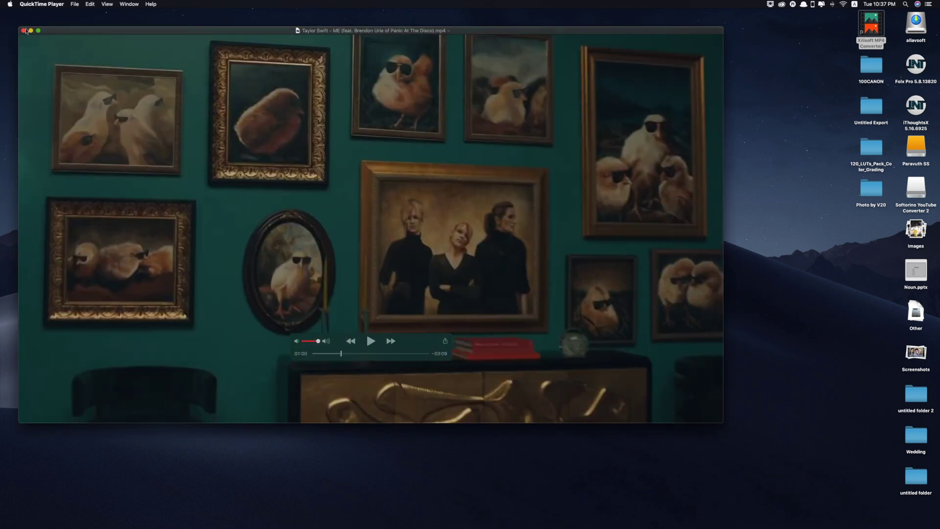
{"action": "left_click", "coordinate": [24, 30]}
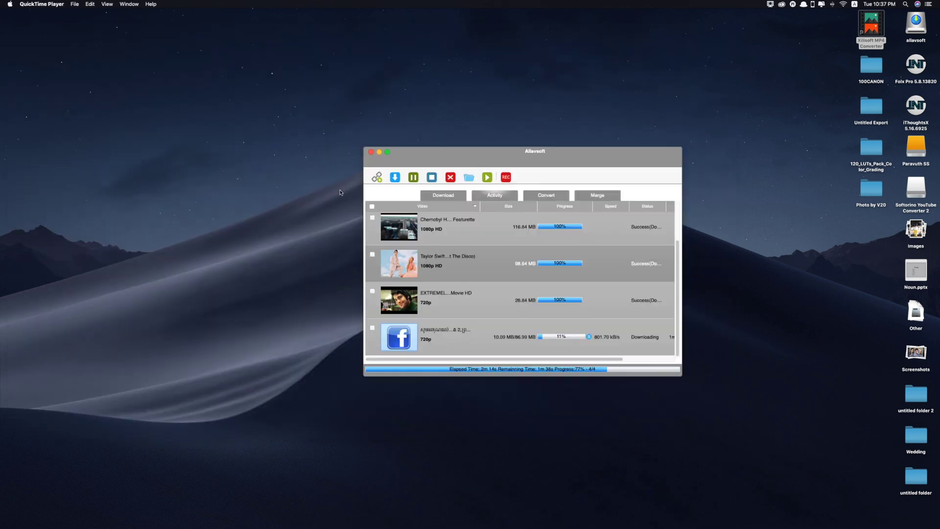
Step: Preview the 720p trailer and the Facebook video, then quit QuickTime Player
{"action": "left_click", "coordinate": [494, 301]}
{"action": "key", "text": "super+Tab"}
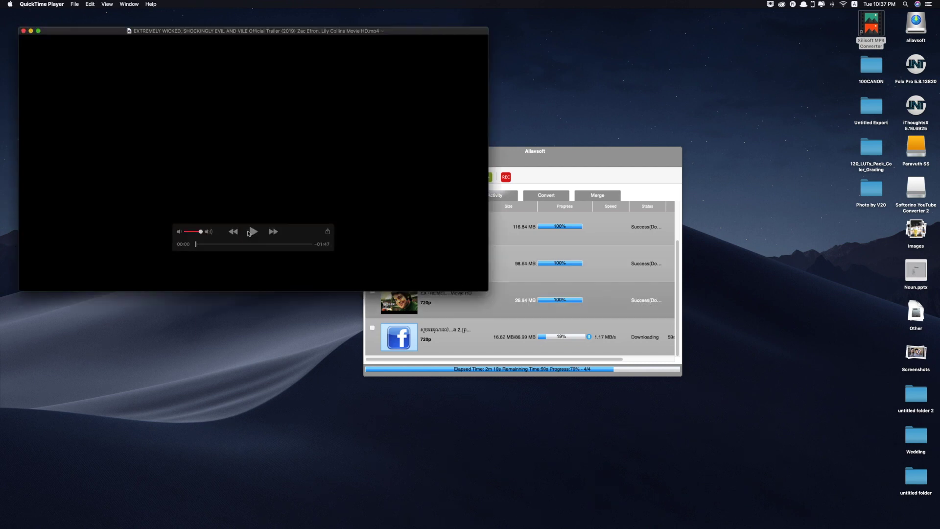
{"action": "left_click", "coordinate": [250, 232]}
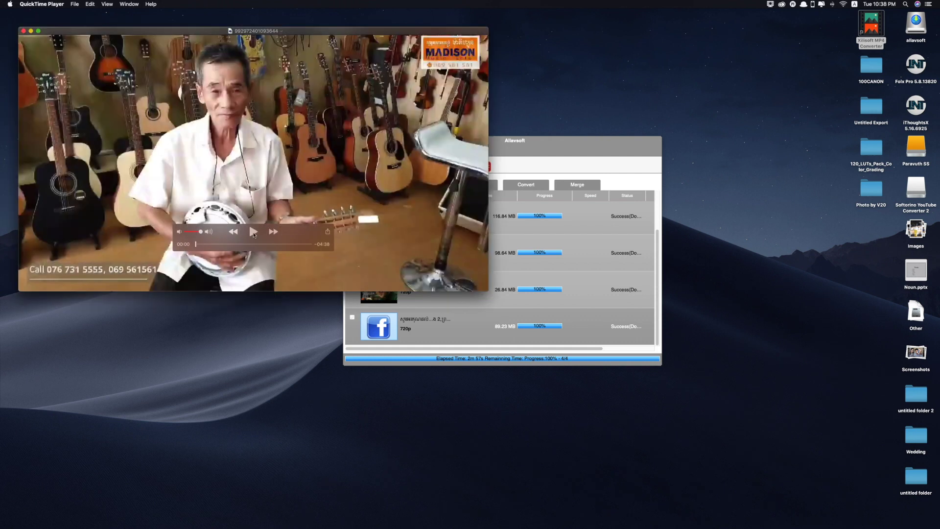
{"action": "left_click", "coordinate": [254, 232]}
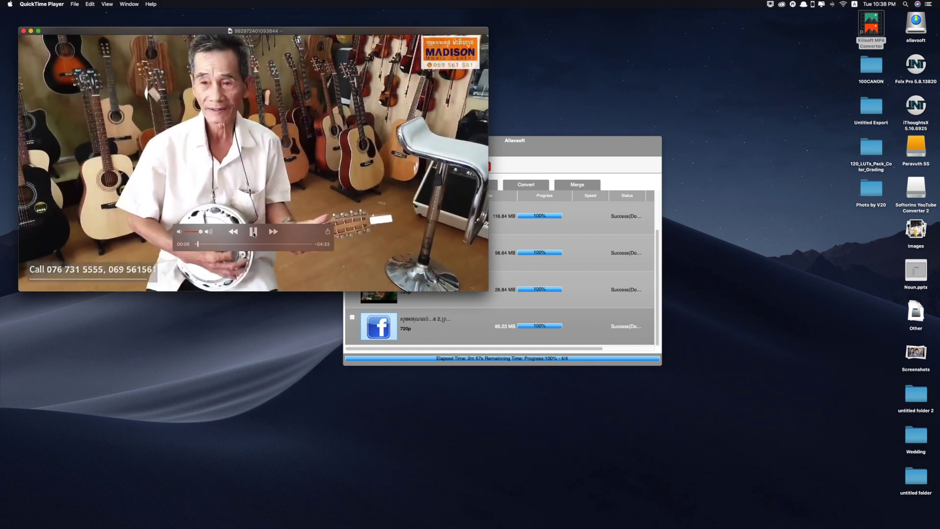
{"action": "key", "text": "super+q"}
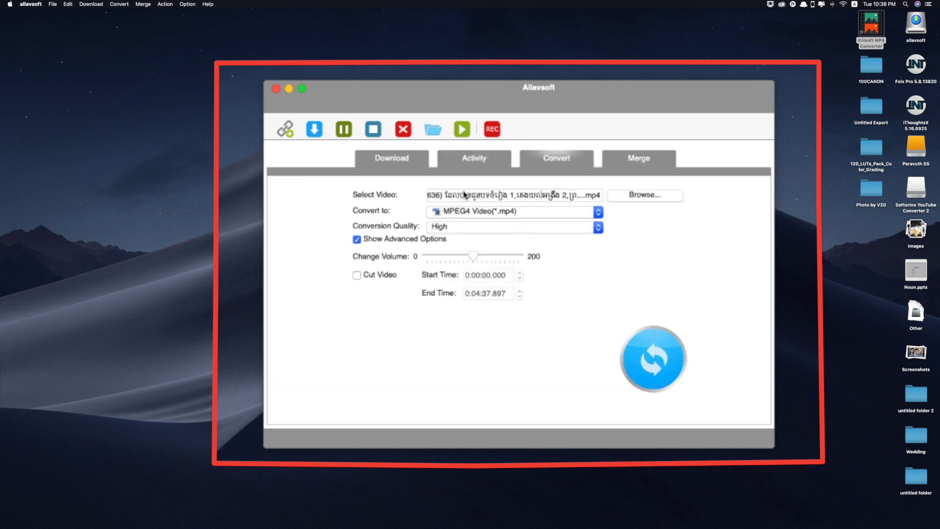
Step: Search 'mp3' to set Convert to MP3 - MPEG Layer-3 Audio(*.mp3), then hide Allavsoft
{"action": "left_click_drag", "start_coordinate": [460, 197], "coordinate": [568, 204]}
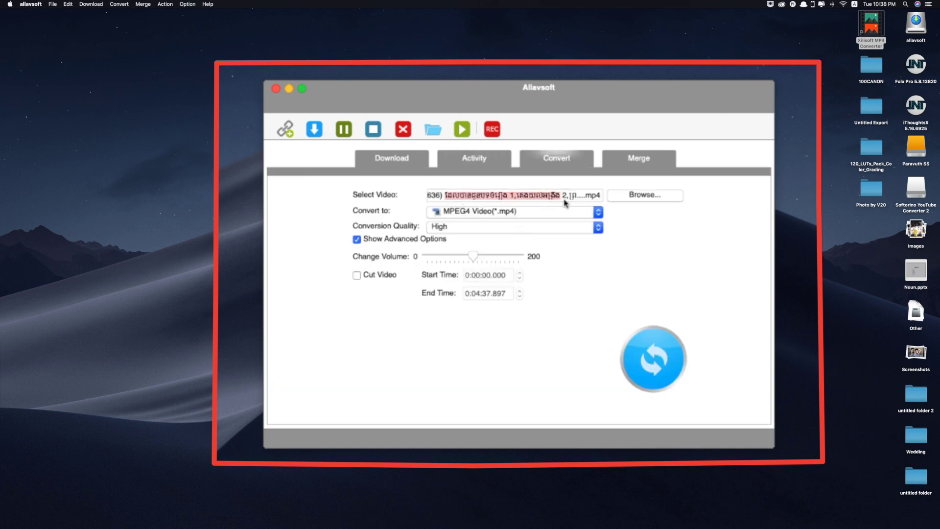
{"action": "left_click", "coordinate": [473, 215]}
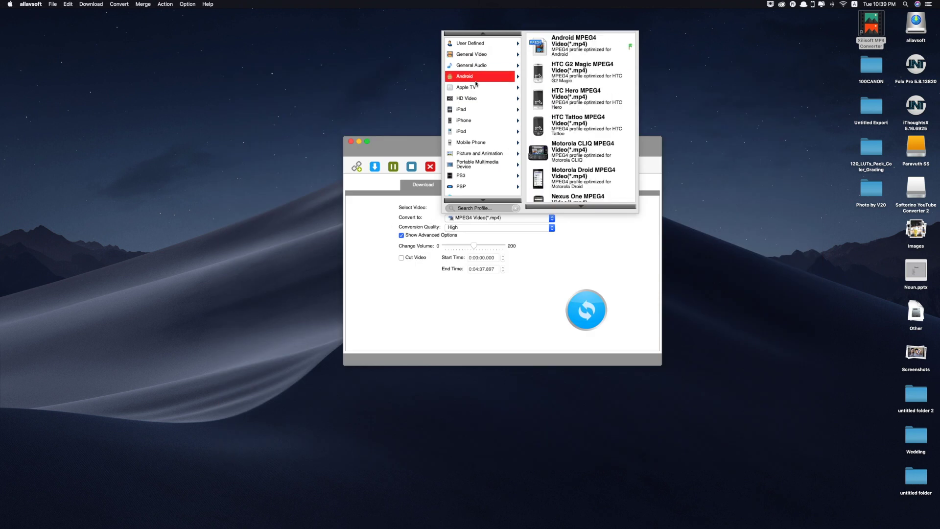
{"action": "mouse_move", "coordinate": [481, 101]}
{"action": "scroll", "coordinate": [480, 110], "scroll_direction": "down", "scroll_amount": 3}
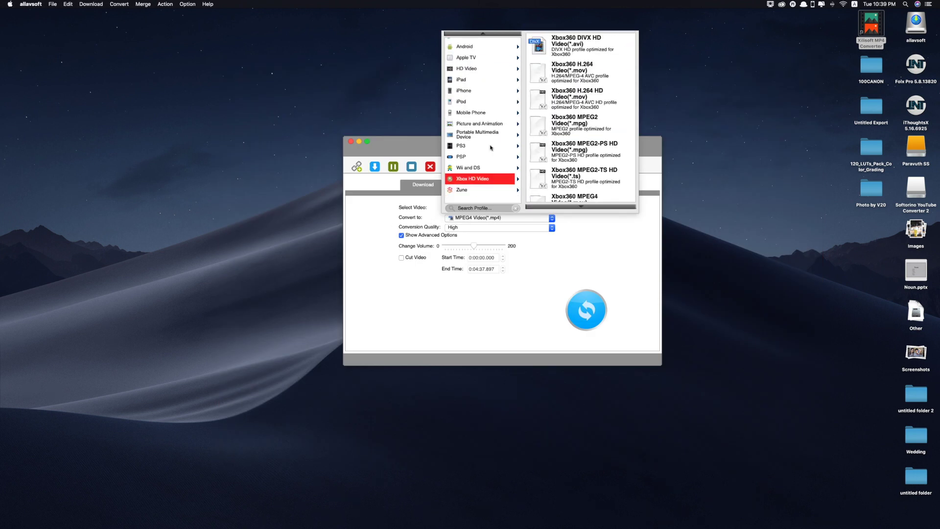
{"action": "mouse_move", "coordinate": [491, 146]}
{"action": "scroll", "coordinate": [482, 147], "scroll_direction": "up", "scroll_amount": 1}
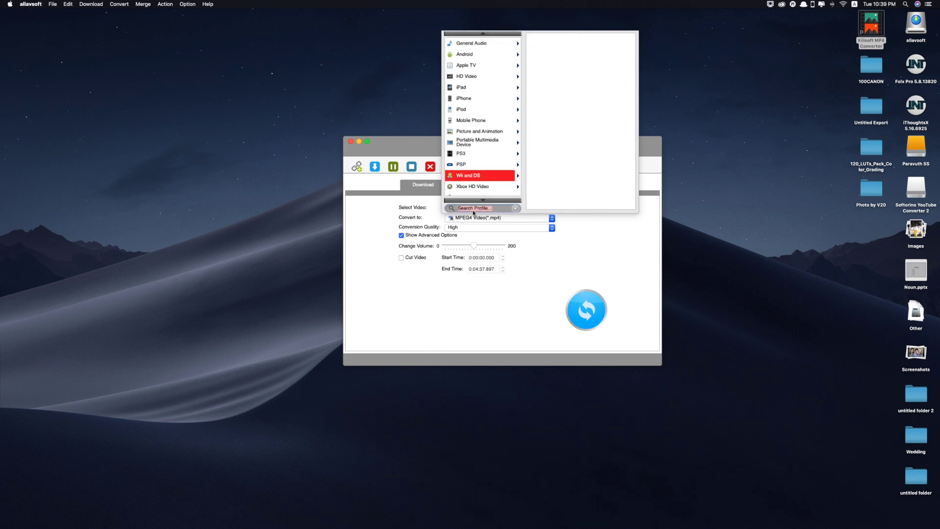
{"action": "type", "text": "mp3"}
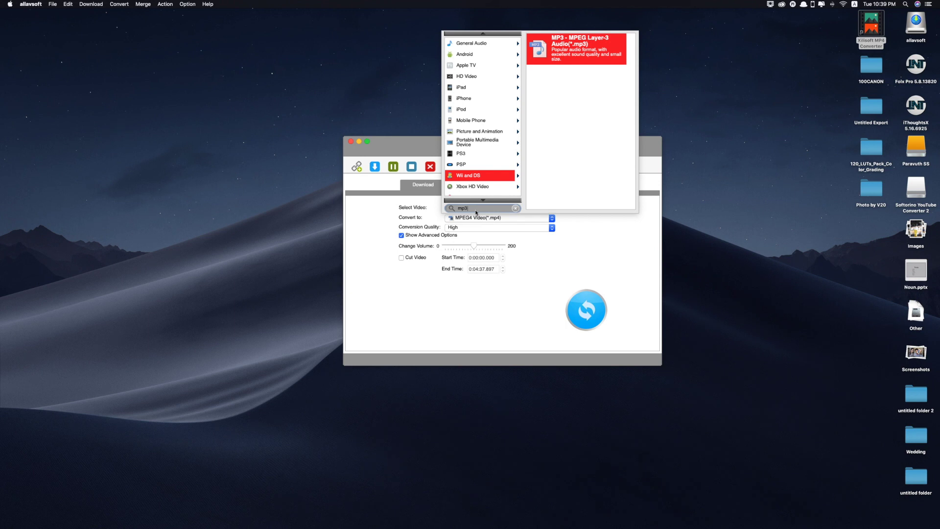
{"action": "left_click", "coordinate": [585, 49]}
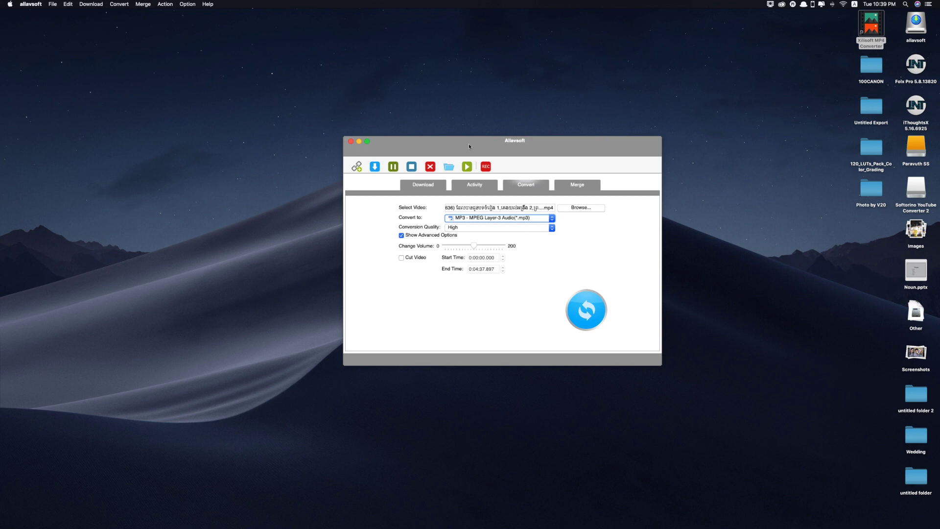
{"action": "key", "text": "super+q"}
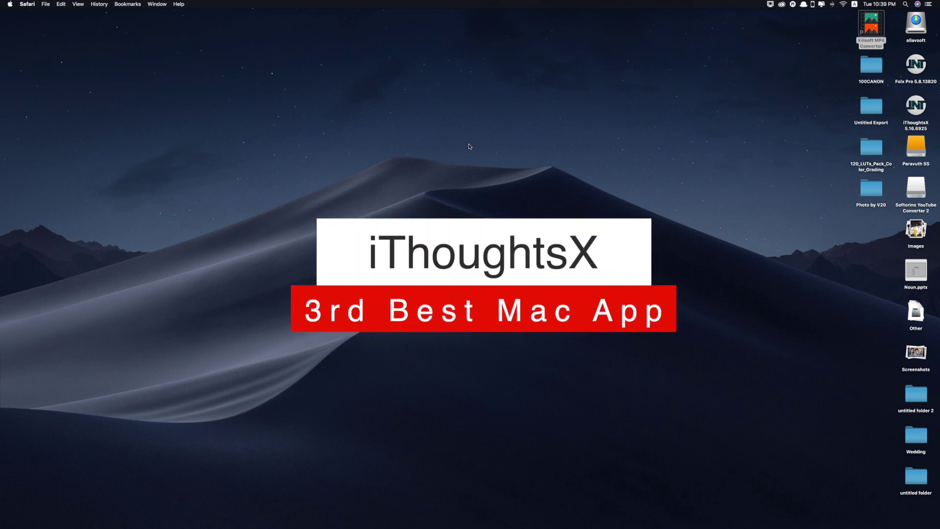
Step: Launch iThoughtsX by searching 'ithoughts' and dismiss the update-check alert
{"action": "key", "text": "super+space"}
{"action": "type", "text": "ithoughts"}
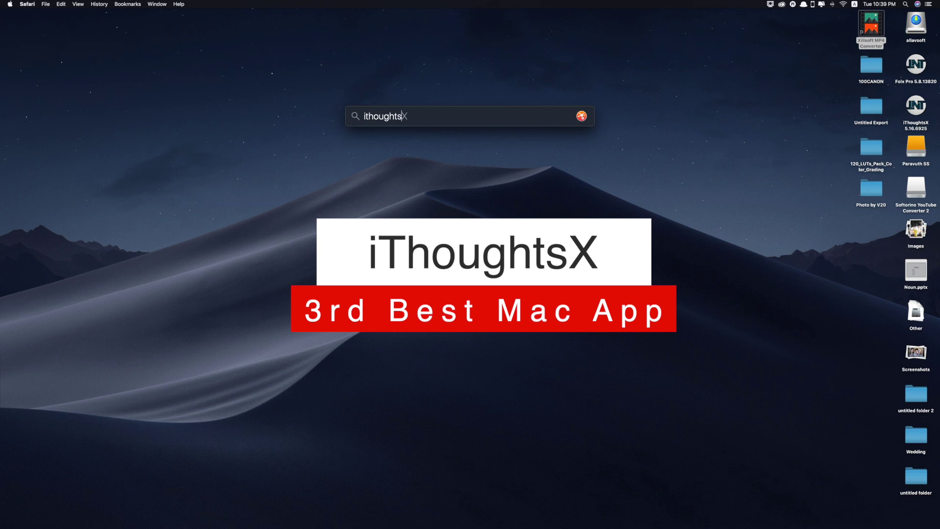
{"action": "key", "text": "Return"}
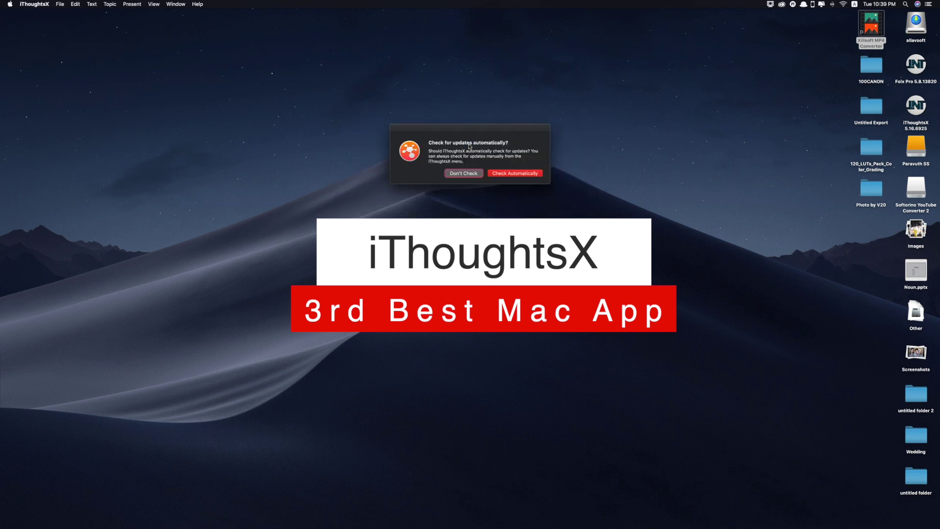
{"action": "left_click", "coordinate": [515, 172]}
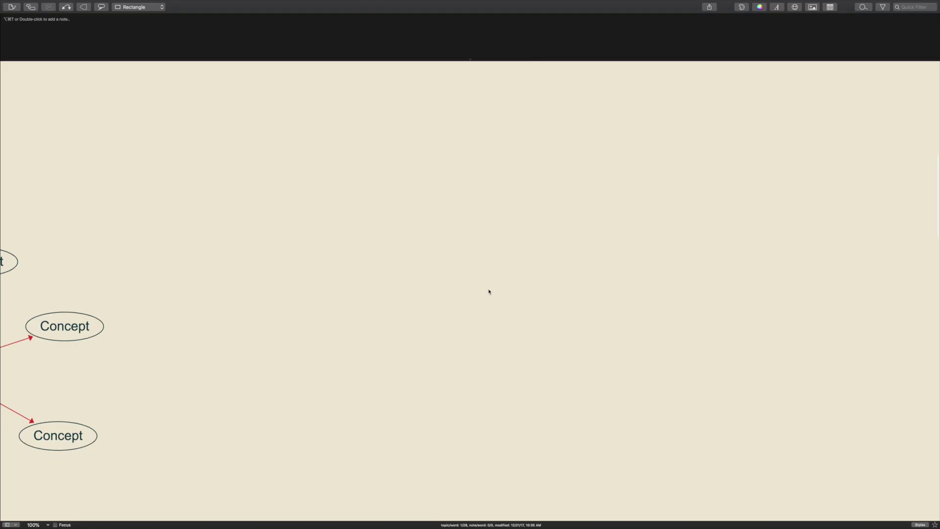
Step: Browse the Welcome example map, collapsing and re-expanding its branches
{"action": "scroll", "coordinate": [492, 292], "scroll_direction": "down", "scroll_amount": 10}
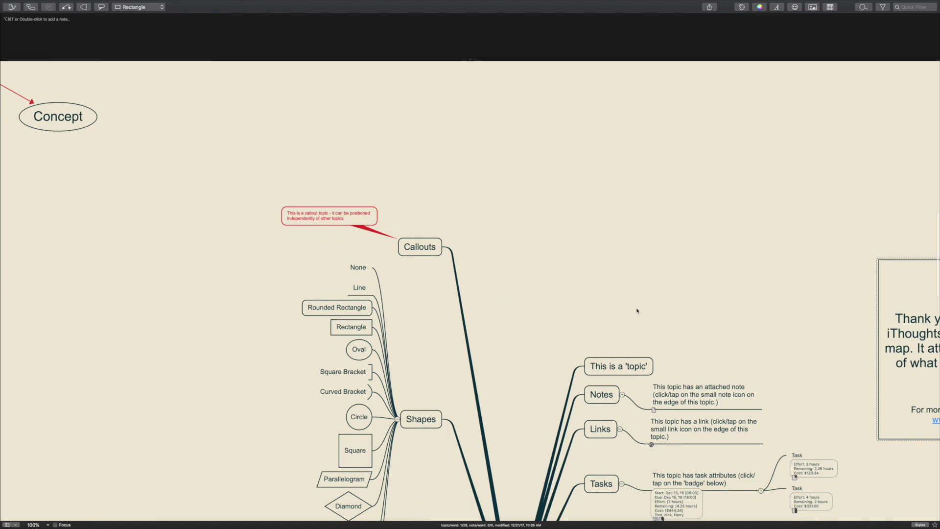
{"action": "scroll", "coordinate": [636, 311], "scroll_direction": "down", "scroll_amount": 4}
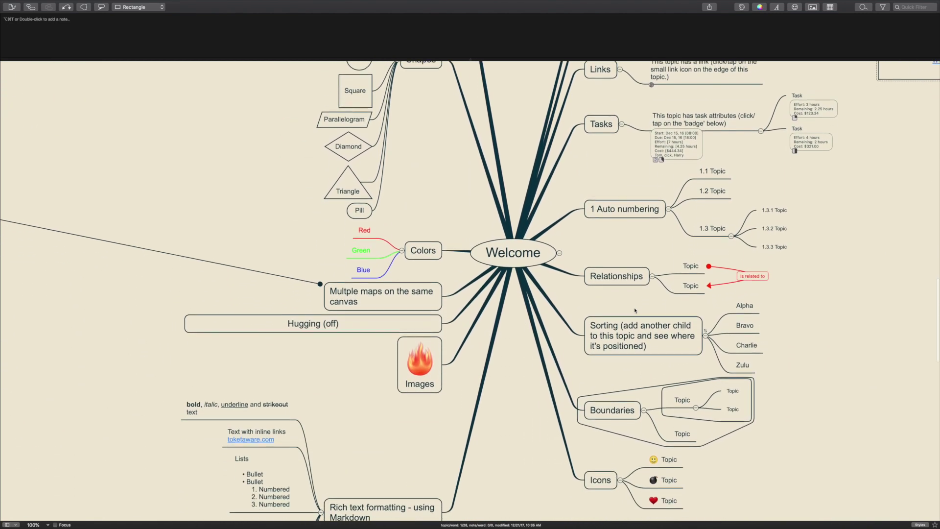
{"action": "left_click", "coordinate": [561, 242]}
{"action": "left_click", "coordinate": [560, 242]}
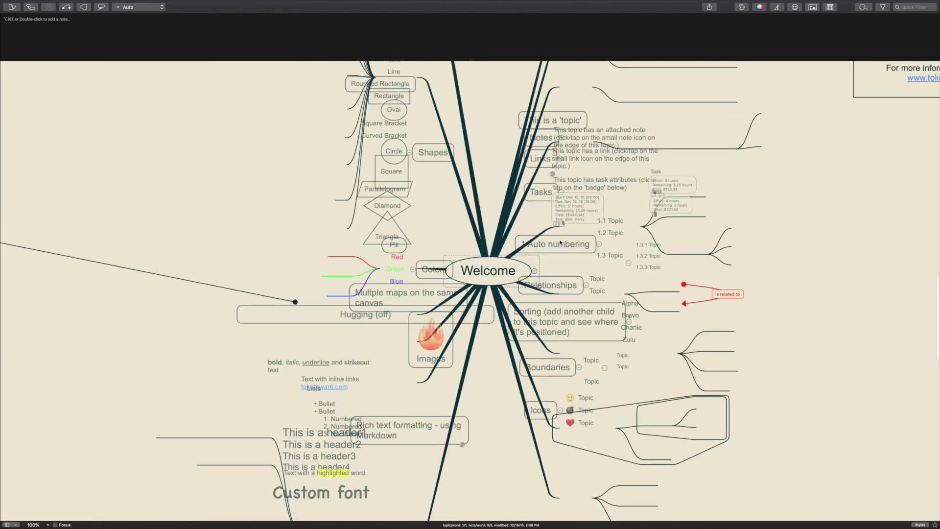
{"action": "scroll", "coordinate": [564, 266], "scroll_direction": "down", "scroll_amount": 10}
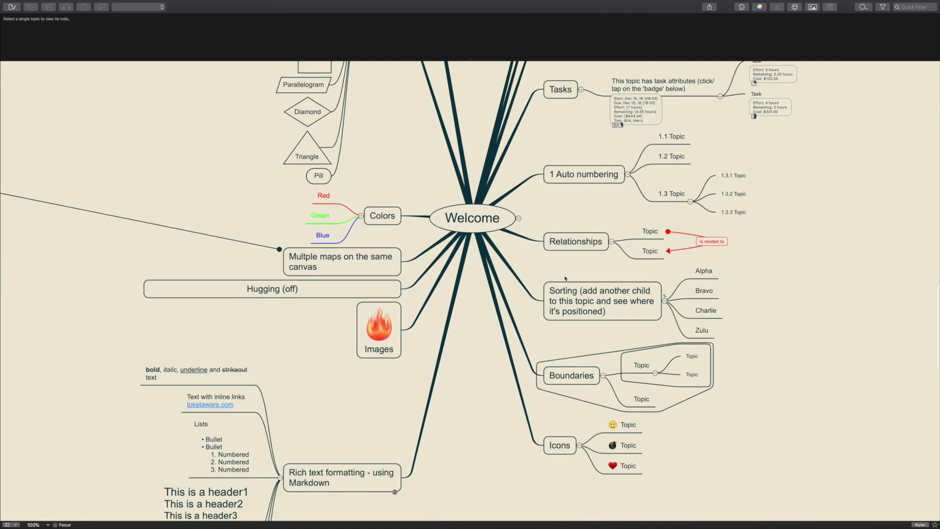
{"action": "scroll", "coordinate": [401, 253], "scroll_direction": "left", "scroll_amount": 2}
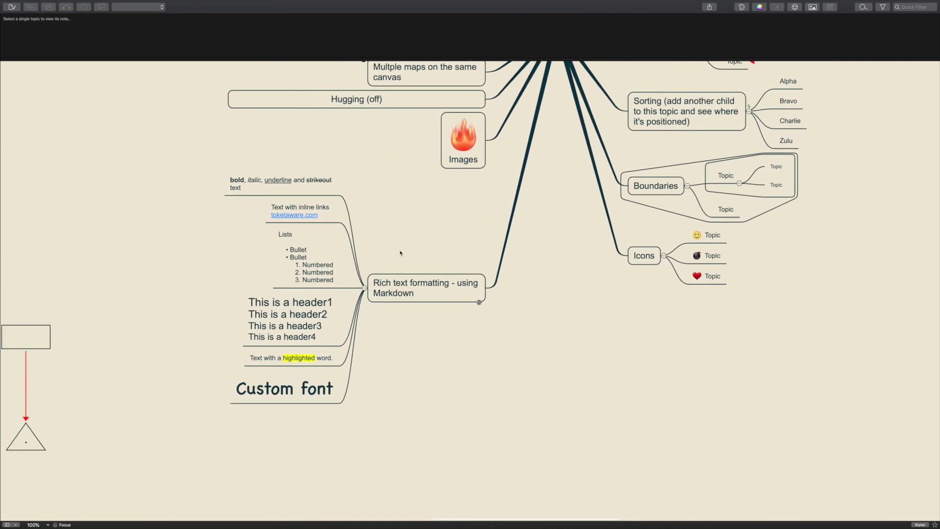
{"action": "scroll", "coordinate": [401, 253], "scroll_direction": "left", "scroll_amount": 20}
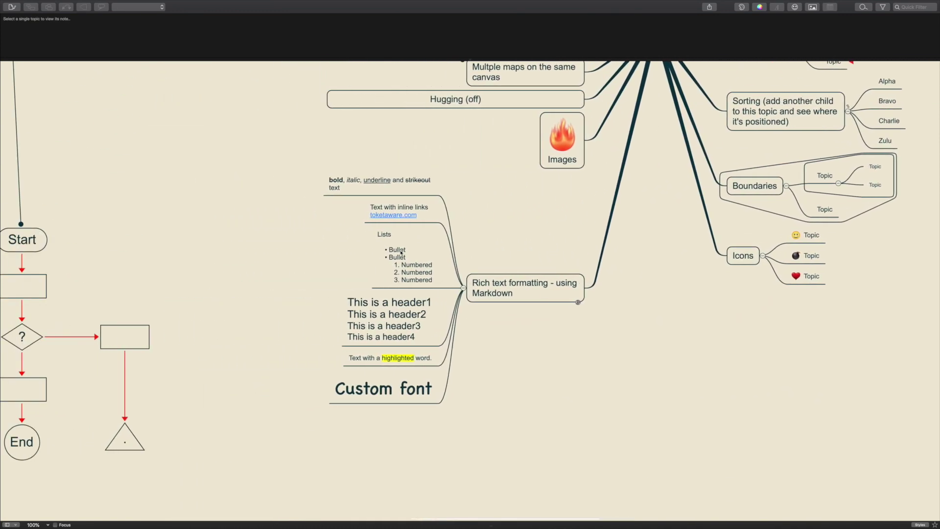
{"action": "scroll", "coordinate": [401, 253], "scroll_direction": "left", "scroll_amount": 2}
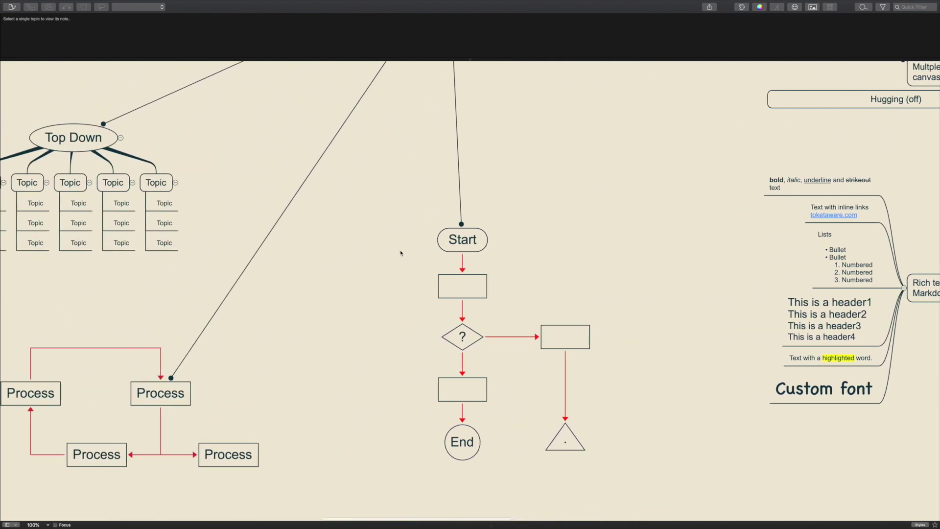
{"action": "scroll", "coordinate": [400, 253], "scroll_direction": "up", "scroll_amount": 11}
{"action": "scroll", "coordinate": [401, 253], "scroll_direction": "up", "scroll_amount": 15}
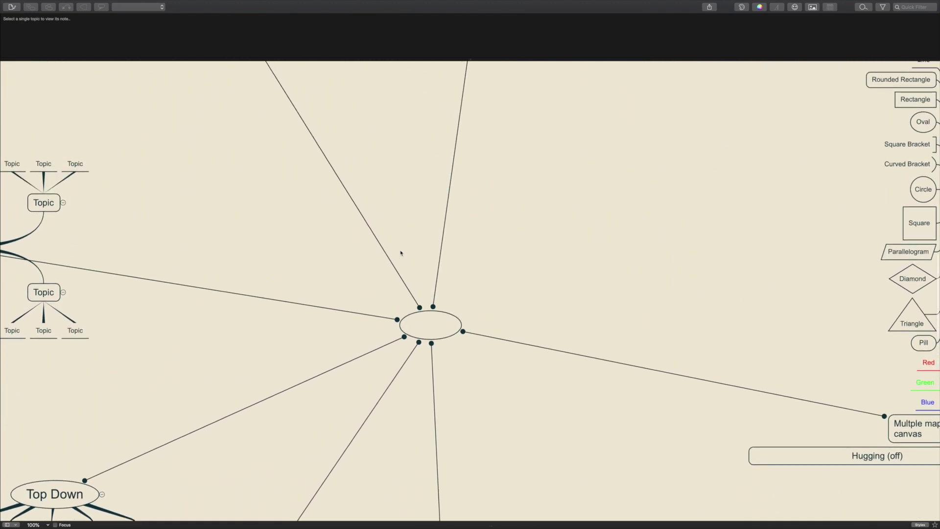
{"action": "scroll", "coordinate": [401, 254], "scroll_direction": "up", "scroll_amount": 5}
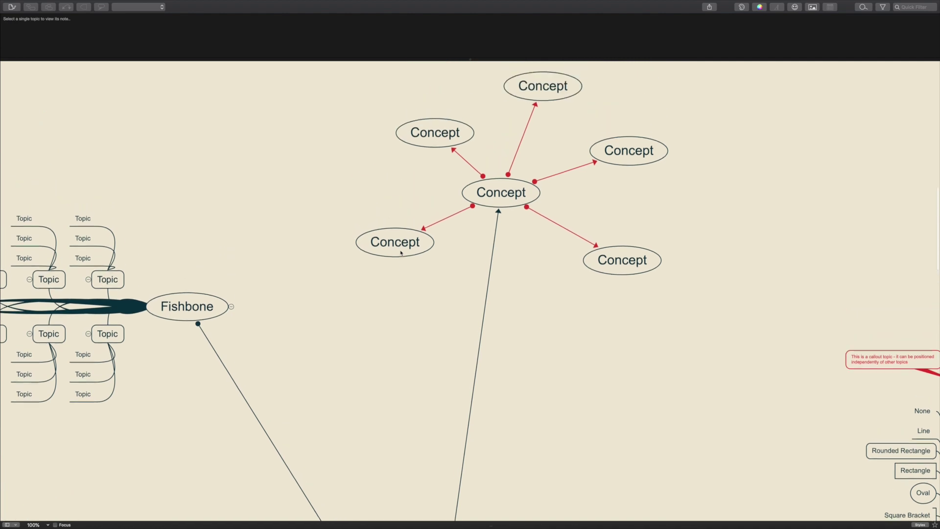
{"action": "scroll", "coordinate": [401, 254], "scroll_direction": "left", "scroll_amount": 11}
{"action": "scroll", "coordinate": [401, 253], "scroll_direction": "left", "scroll_amount": 2}
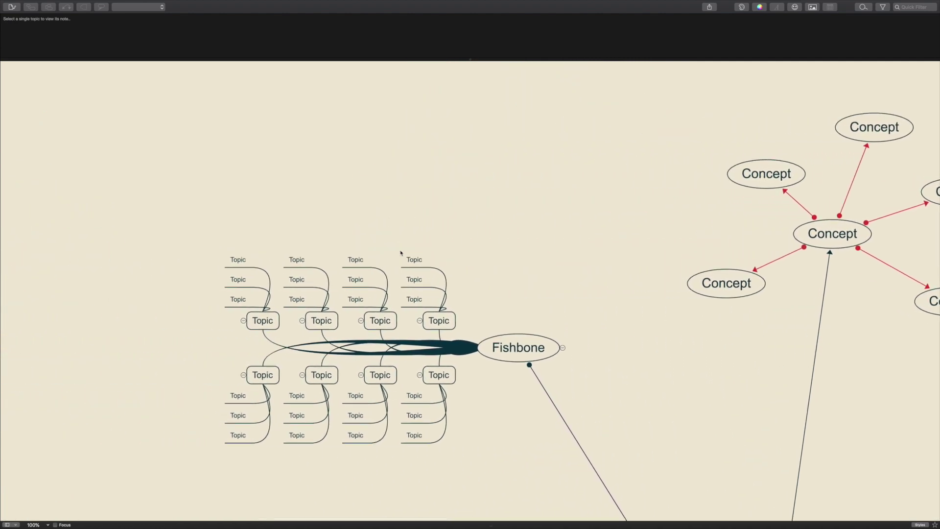
{"action": "scroll", "coordinate": [401, 253], "scroll_direction": "down", "scroll_amount": 18}
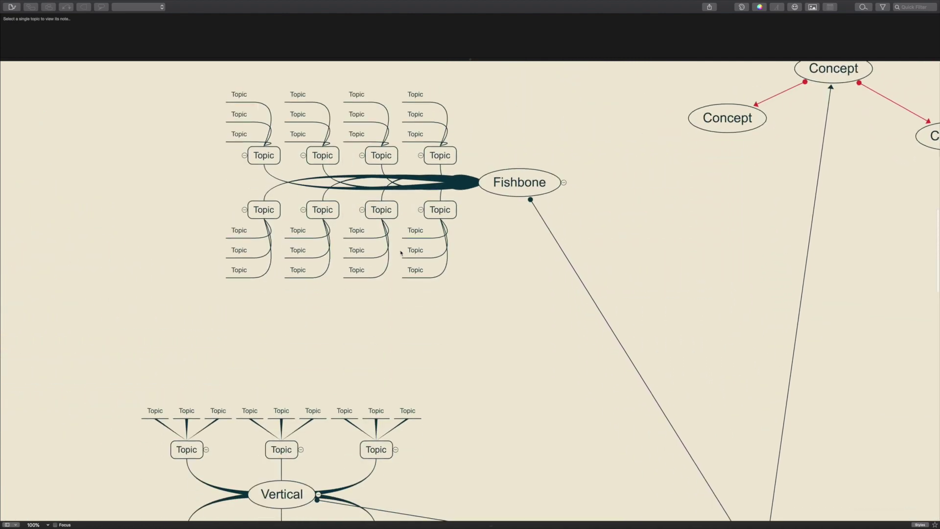
{"action": "scroll", "coordinate": [401, 253], "scroll_direction": "down", "scroll_amount": 1}
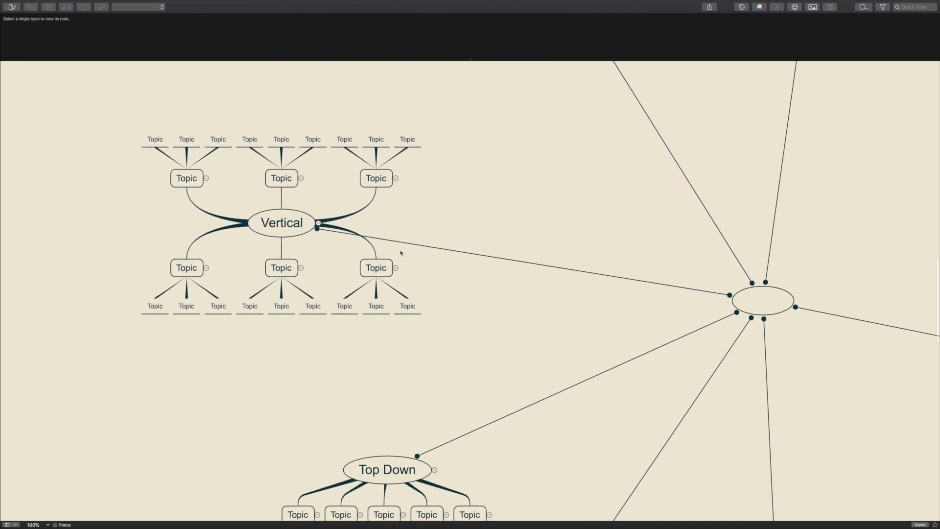
{"action": "scroll", "coordinate": [401, 253], "scroll_direction": "down", "scroll_amount": 11}
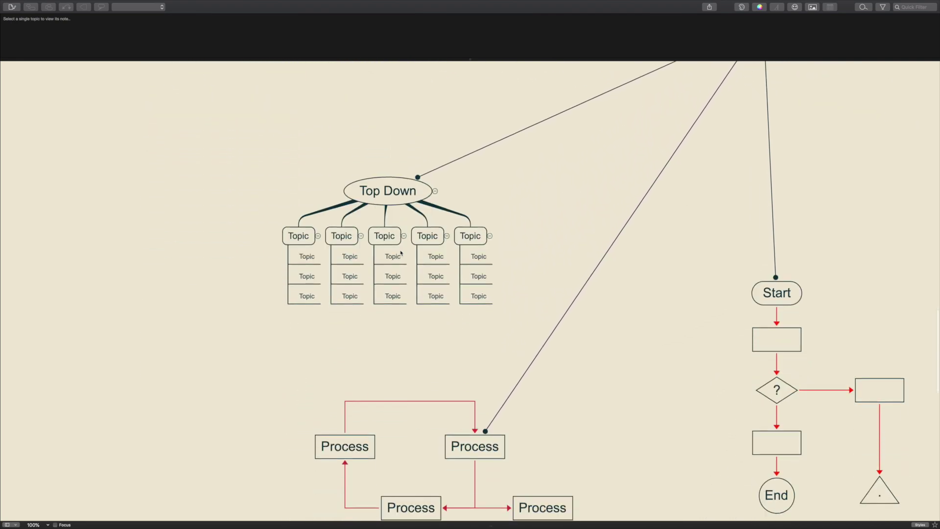
{"action": "scroll", "coordinate": [401, 253], "scroll_direction": "down", "scroll_amount": 6}
{"action": "scroll", "coordinate": [401, 253], "scroll_direction": "right", "scroll_amount": 8}
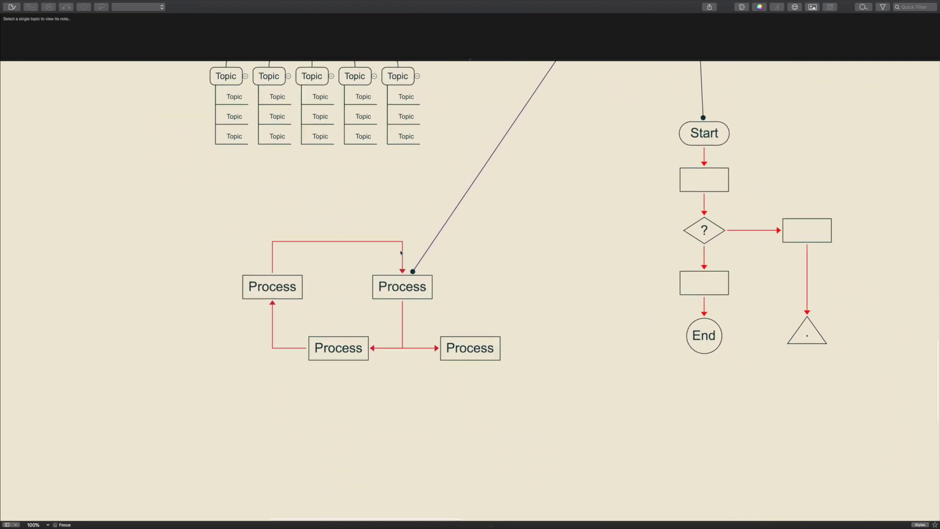
{"action": "scroll", "coordinate": [401, 253], "scroll_direction": "down", "scroll_amount": 8}
{"action": "scroll", "coordinate": [401, 253], "scroll_direction": "right", "scroll_amount": 20}
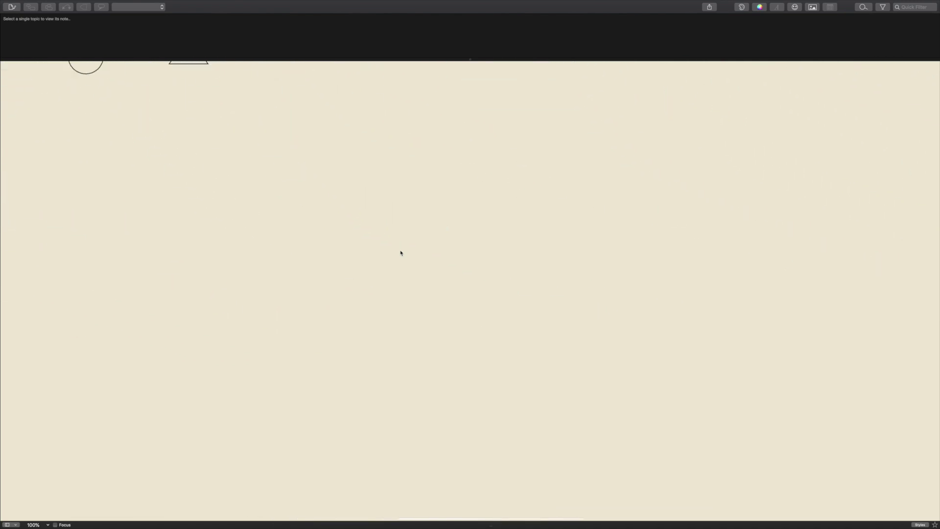
{"action": "scroll", "coordinate": [401, 253], "scroll_direction": "up", "scroll_amount": 18}
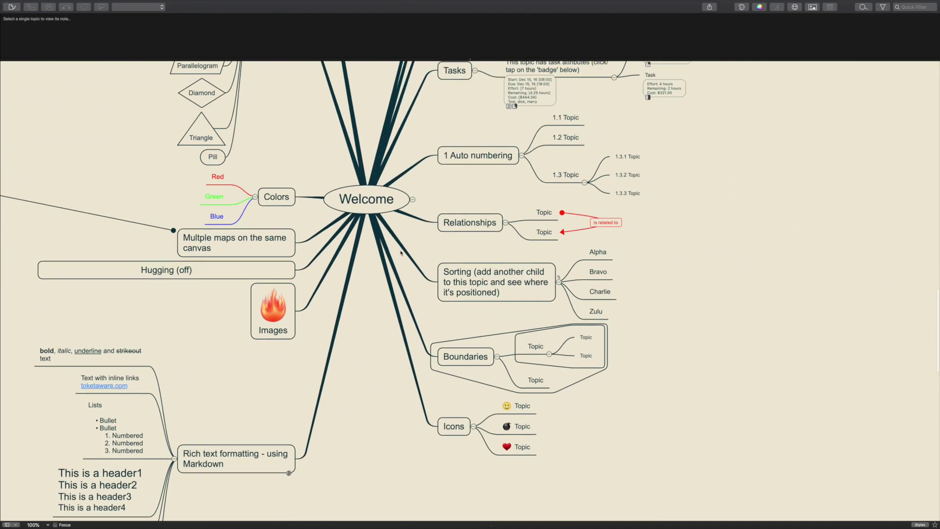
{"action": "scroll", "coordinate": [401, 253], "scroll_direction": "up", "scroll_amount": 5}
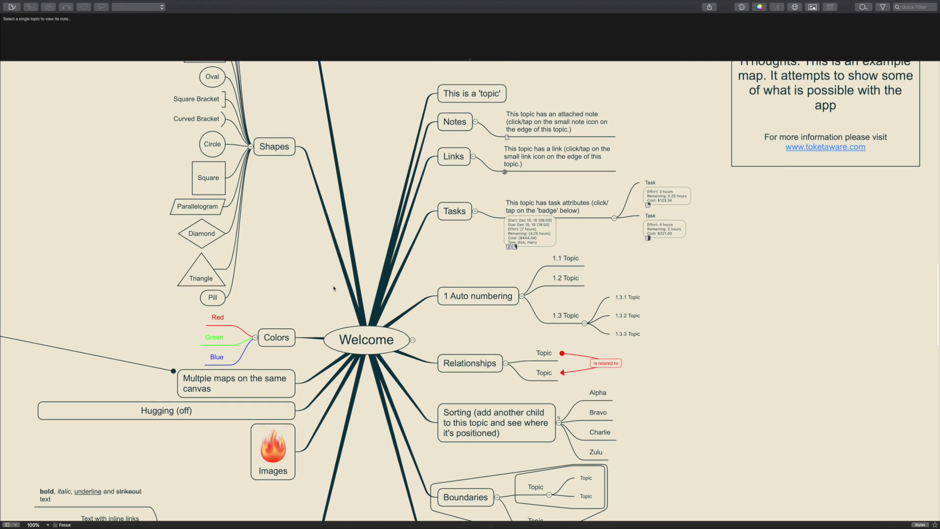
{"action": "scroll", "coordinate": [355, 230], "scroll_direction": "up", "scroll_amount": 5}
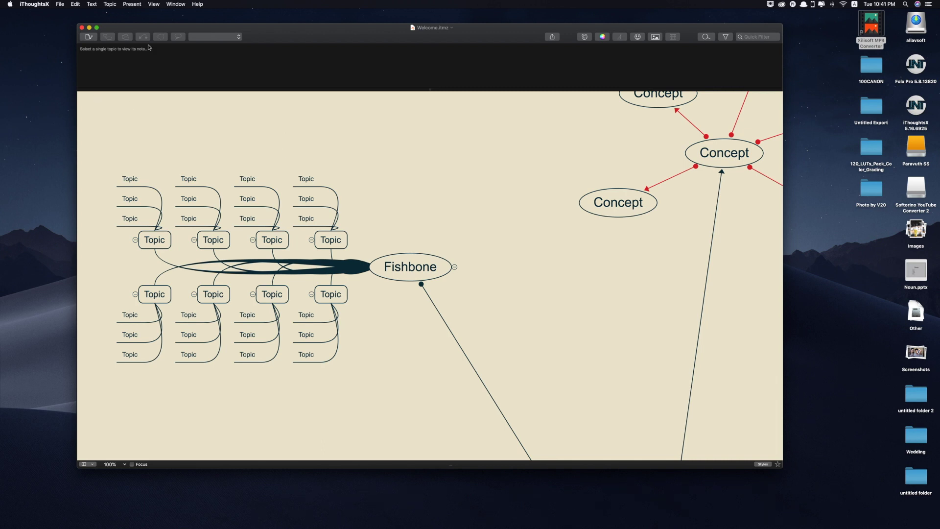
Step: Create a new blank map with the central topic 'YouTube Videos'
{"action": "left_click", "coordinate": [61, 4]}
{"action": "mouse_move", "coordinate": [79, 13]}
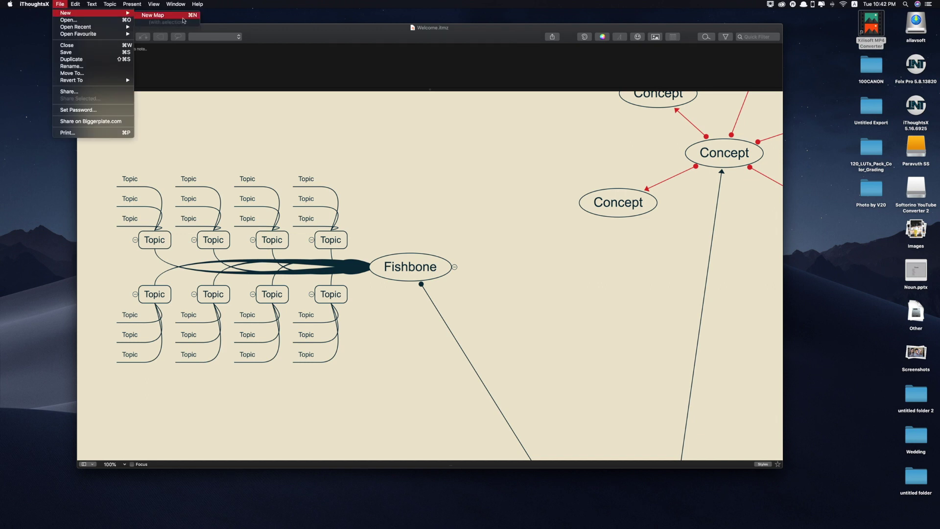
{"action": "left_click", "coordinate": [166, 15]}
{"action": "type", "text": "YouTube Videos"}
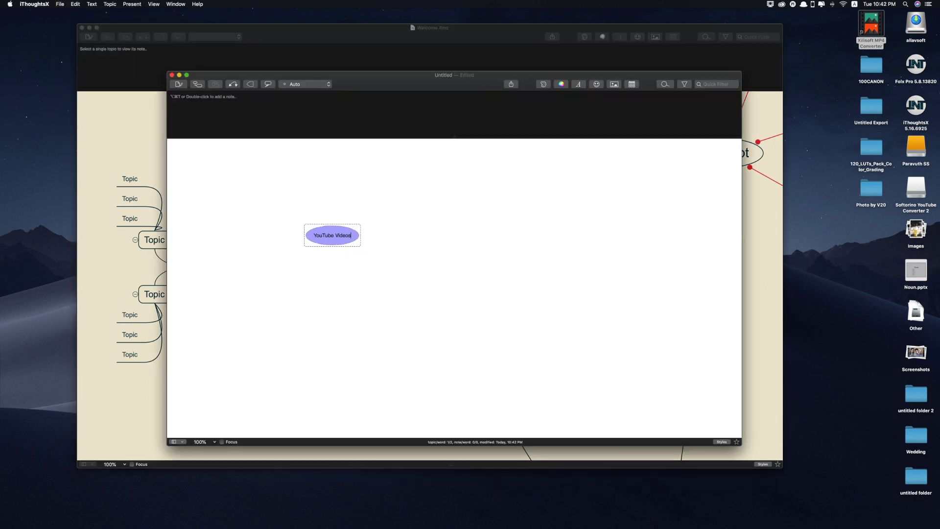
{"action": "key", "text": "Return"}
{"action": "right_click", "coordinate": [329, 237]}
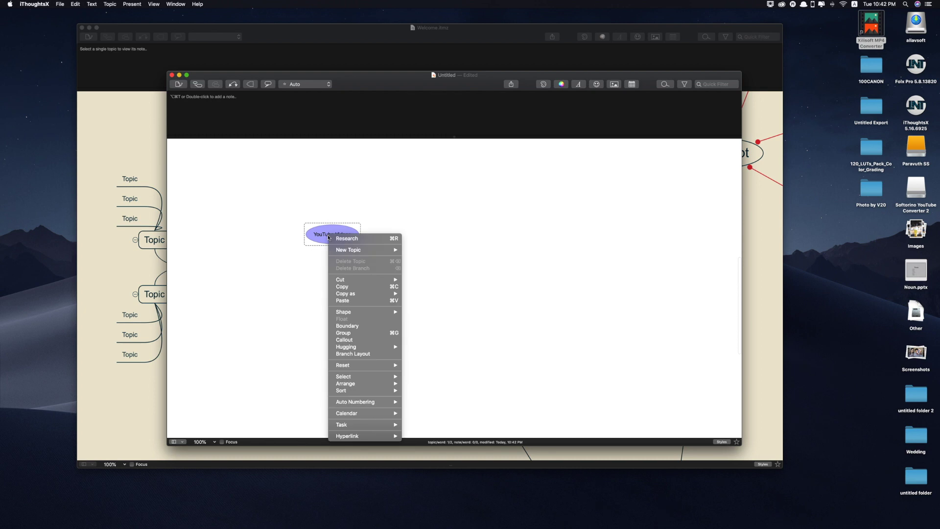
Step: Add a child topic under YouTube Videos, then open and cancel the Hyperlink editor
{"action": "mouse_move", "coordinate": [360, 250]}
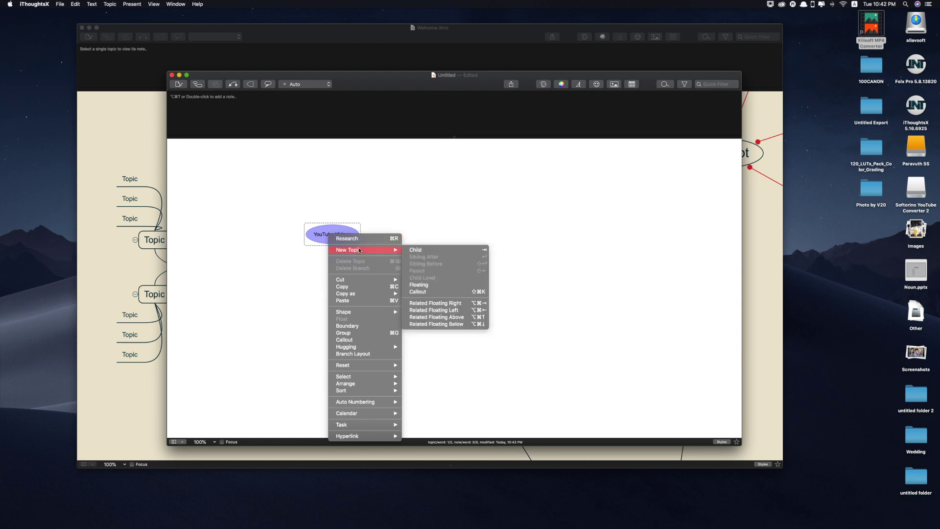
{"action": "left_click", "coordinate": [416, 252]}
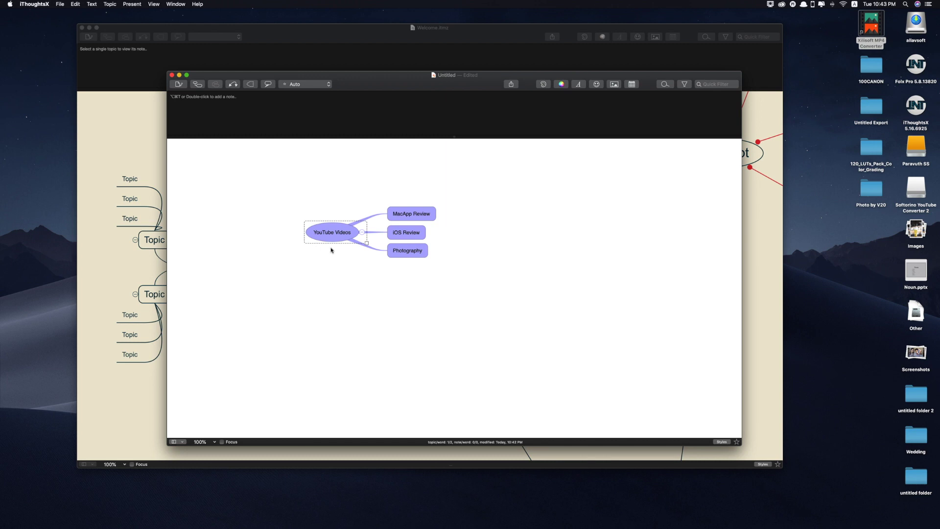
{"action": "right_click", "coordinate": [326, 232]}
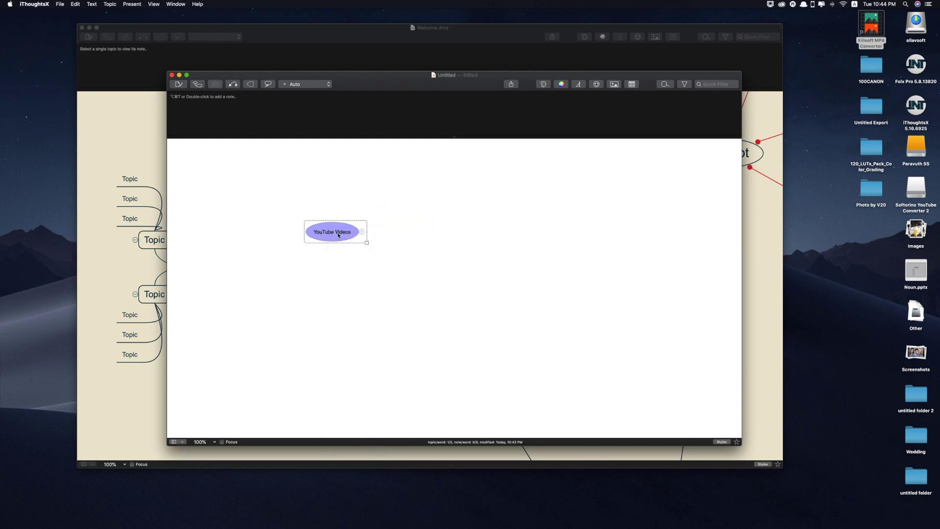
{"action": "right_click", "coordinate": [338, 235]}
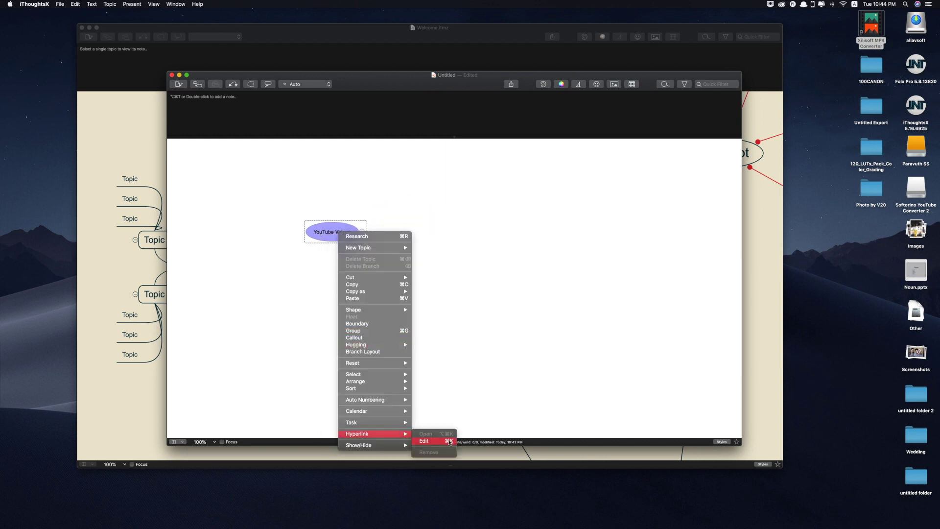
{"action": "left_click", "coordinate": [434, 441]}
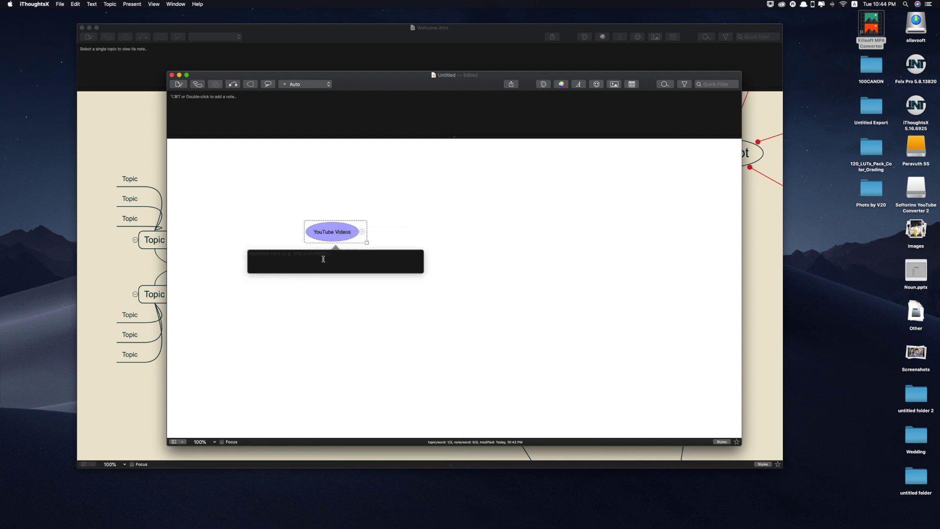
{"action": "left_click", "coordinate": [410, 218]}
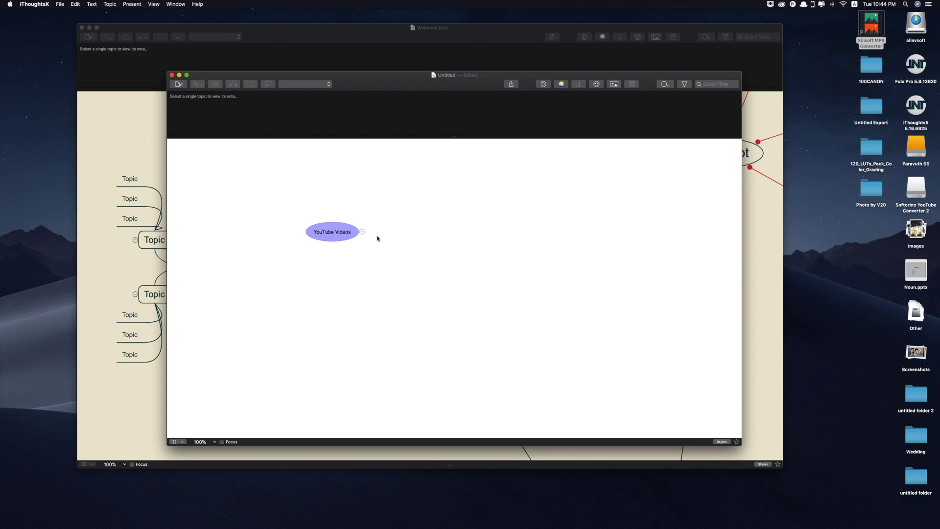
Step: Expand YouTube Videos and turn Photography into a callout placed below-left of it
{"action": "left_click", "coordinate": [362, 232]}
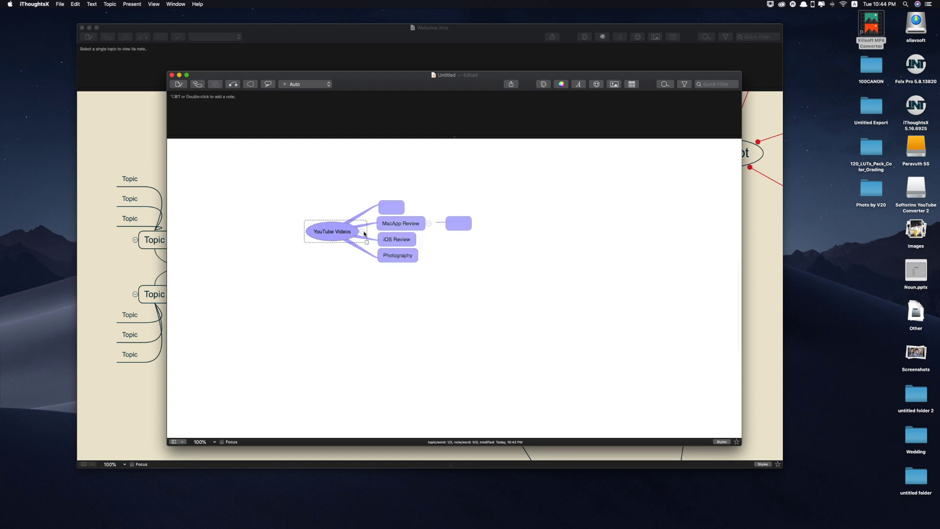
{"action": "left_click", "coordinate": [406, 257]}
{"action": "right_click", "coordinate": [404, 257]}
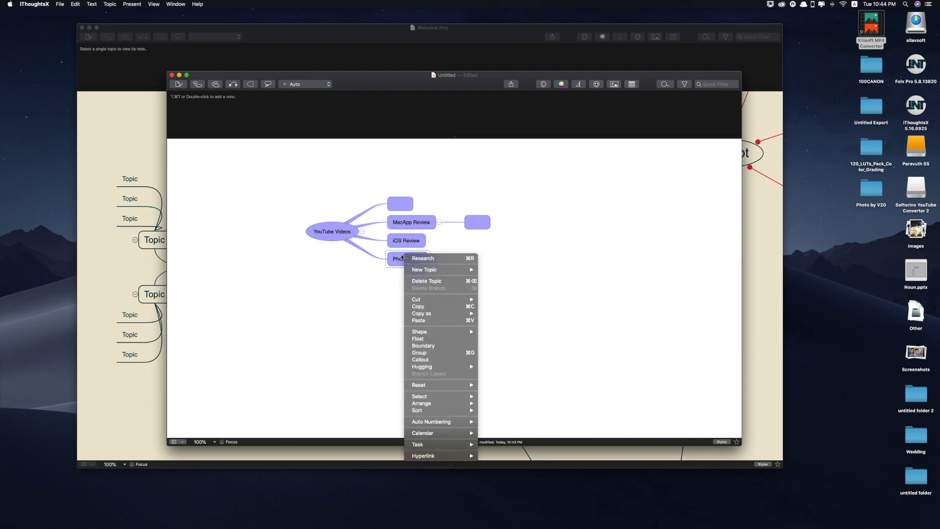
{"action": "left_click", "coordinate": [435, 360]}
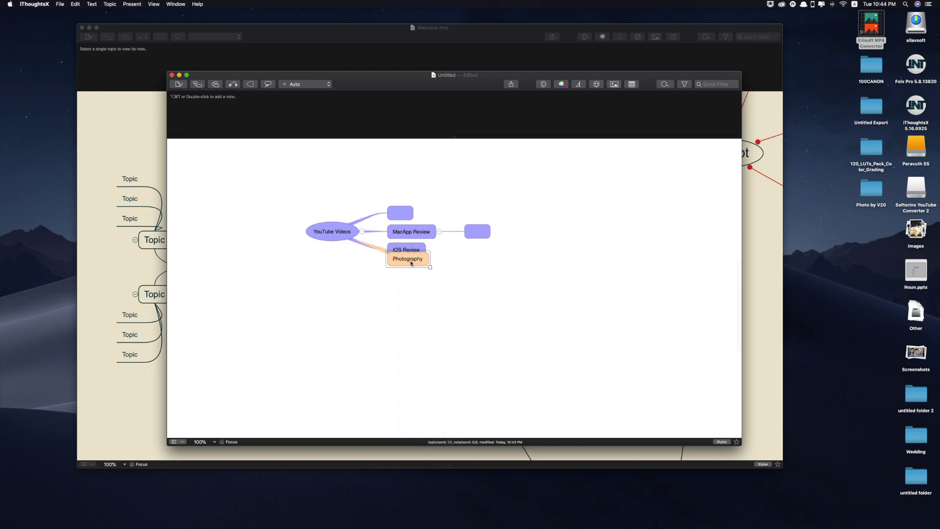
{"action": "left_click_drag", "start_coordinate": [409, 259], "coordinate": [428, 245]}
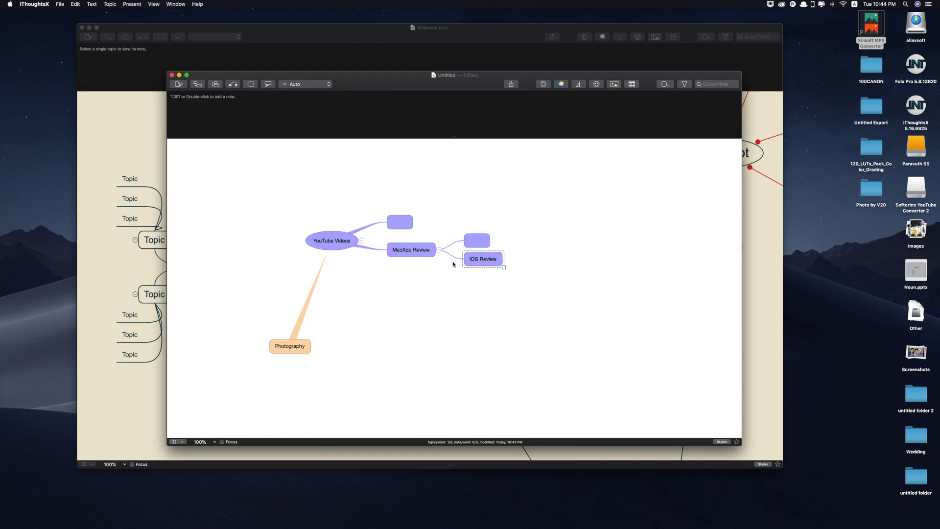
Step: Make iOS Review a direct child of YouTube Videos and reposition the Photography callout below it
{"action": "double_click", "coordinate": [489, 261]}
{"action": "left_click_drag", "start_coordinate": [466, 265], "coordinate": [321, 248]}
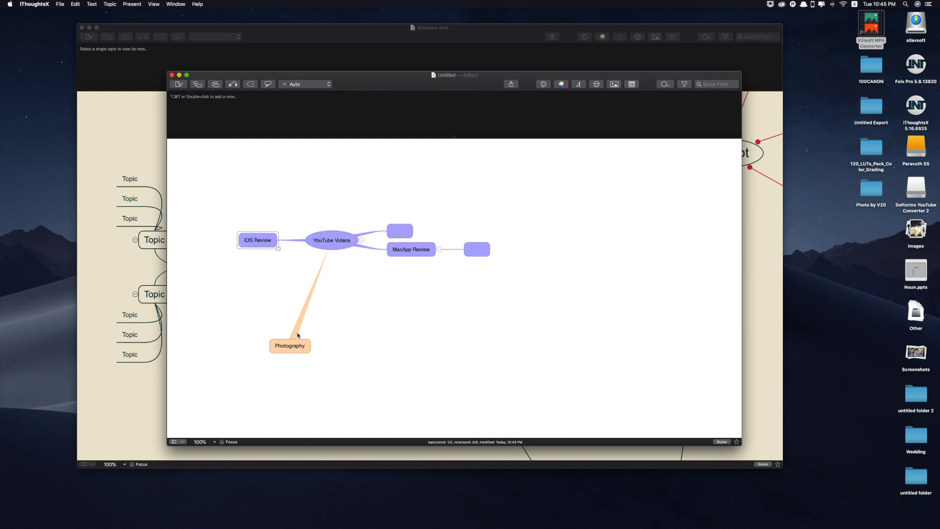
{"action": "left_click_drag", "start_coordinate": [298, 335], "coordinate": [365, 343]}
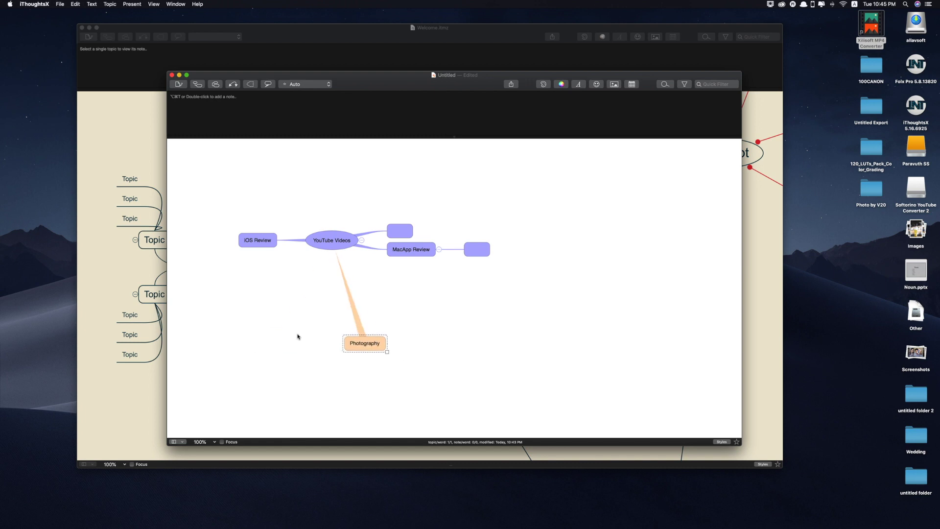
Step: Turn iOS Review into a callout placed below-left of YouTube Videos
{"action": "left_click", "coordinate": [264, 241]}
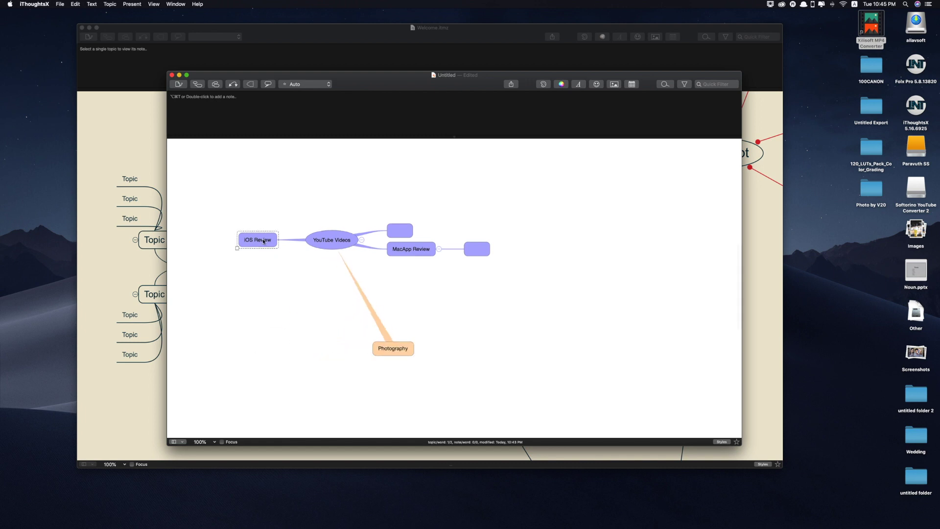
{"action": "right_click", "coordinate": [264, 241]}
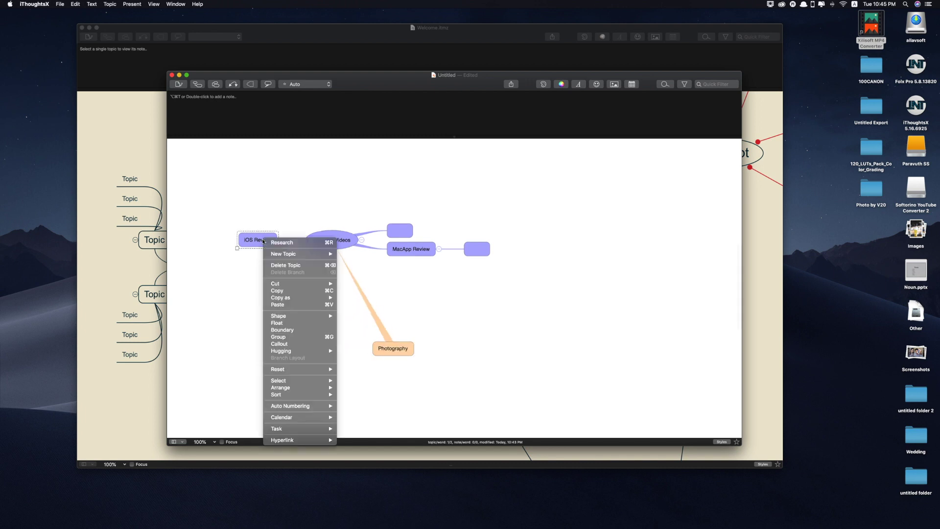
{"action": "left_click", "coordinate": [286, 344]}
{"action": "left_click_drag", "start_coordinate": [244, 239], "coordinate": [253, 299]}
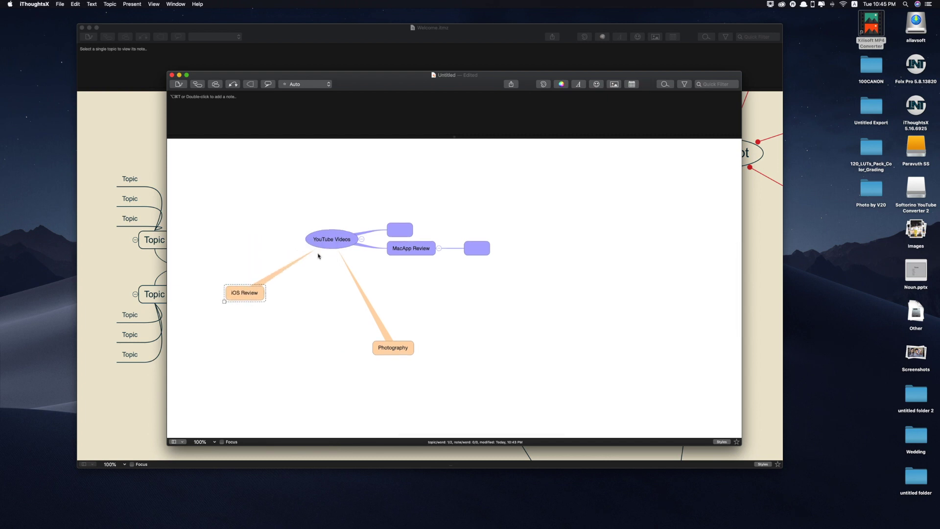
Step: Colour the iOS Review callout pink from the Map Colors palette, then bring up YouTube Videos' actions
{"action": "left_click", "coordinate": [561, 84]}
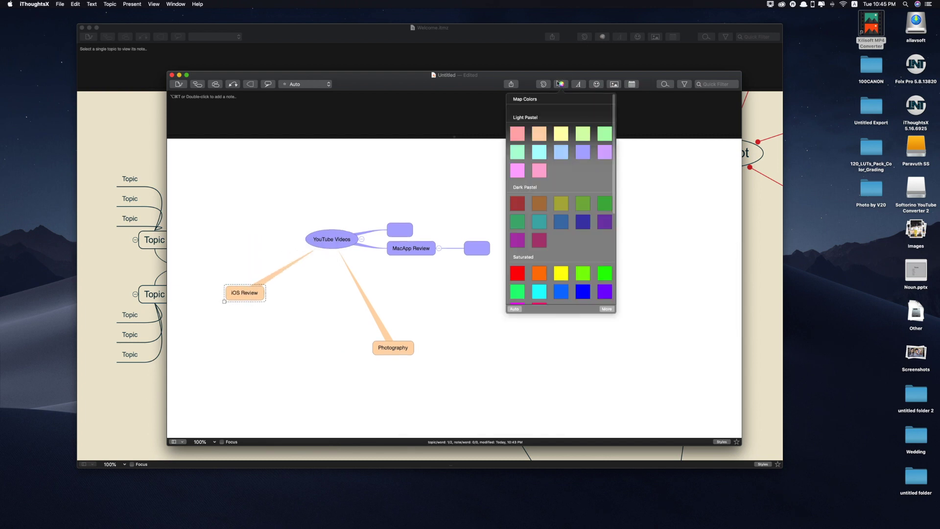
{"action": "left_click", "coordinate": [538, 173]}
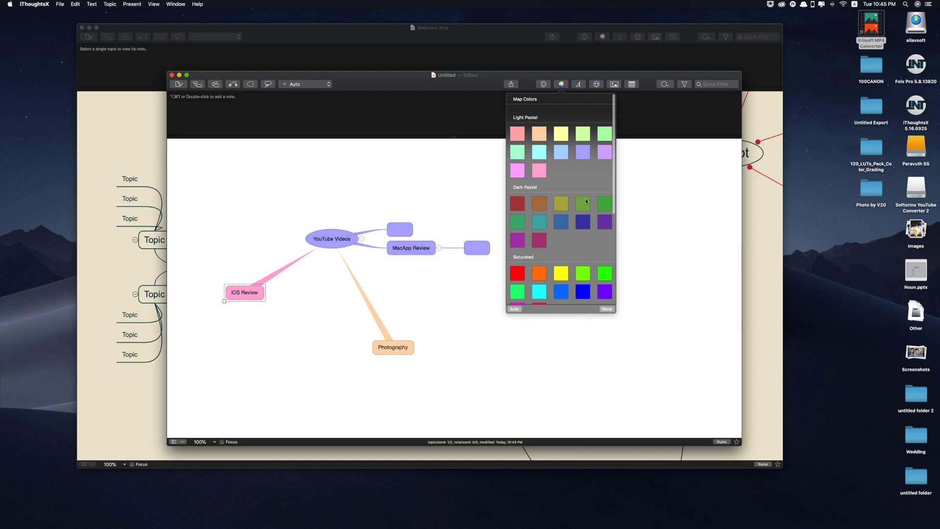
{"action": "left_click", "coordinate": [648, 192]}
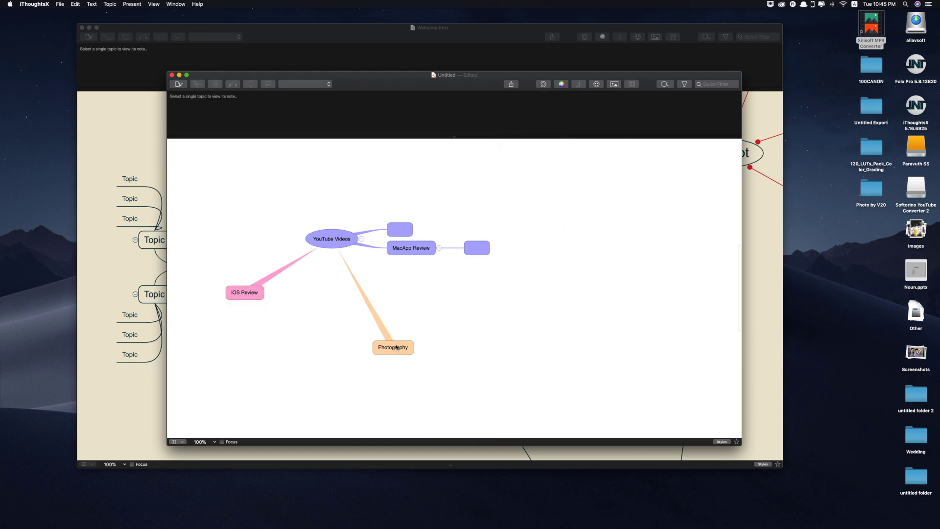
{"action": "left_click", "coordinate": [345, 241]}
{"action": "right_click", "coordinate": [350, 245]}
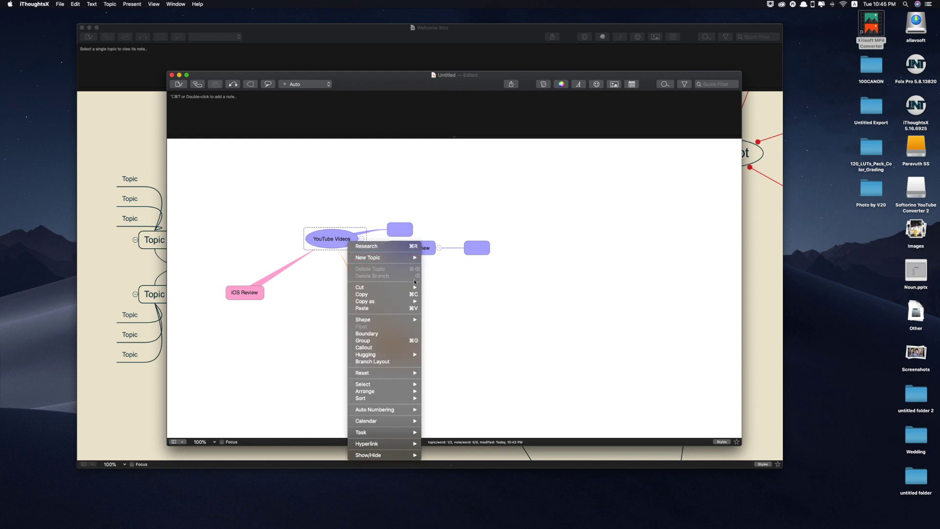
Step: Add a floating topic related to YouTube Videos and place it to the left
{"action": "mouse_move", "coordinate": [407, 258]}
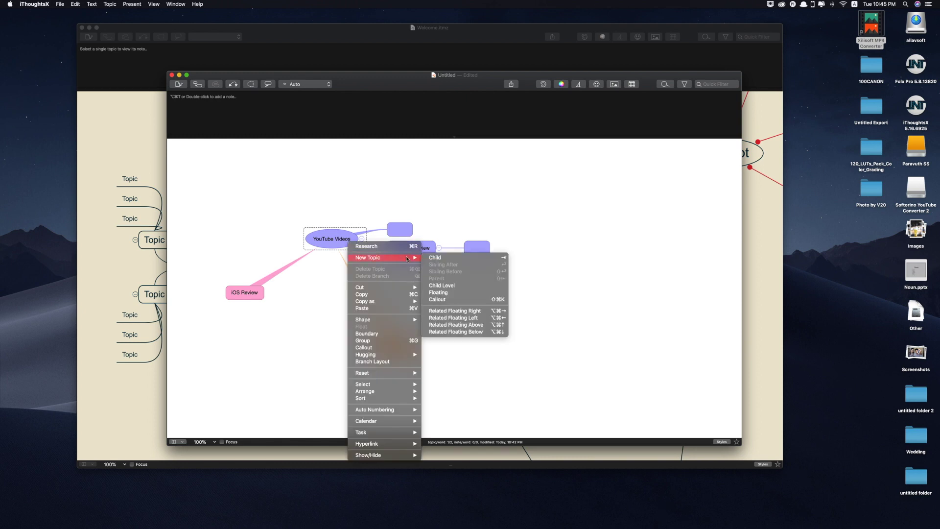
{"action": "left_click", "coordinate": [458, 312]}
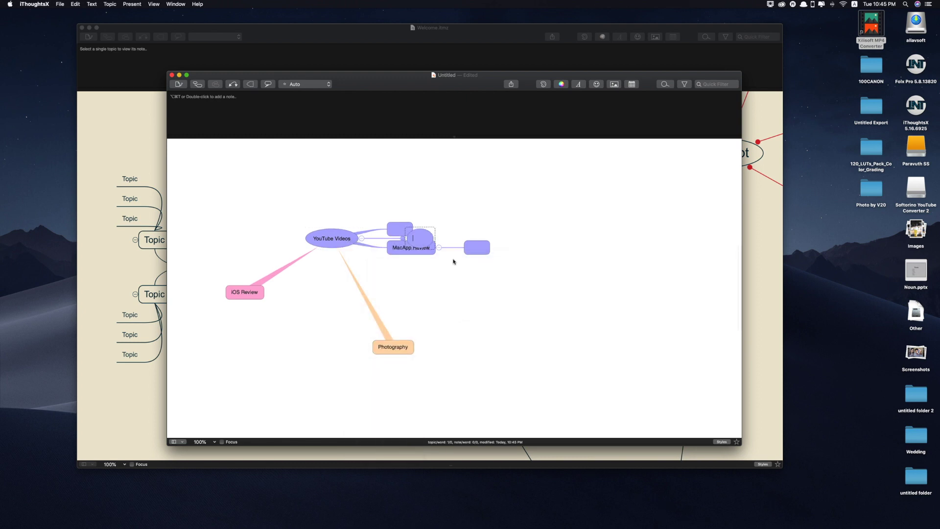
{"action": "left_click_drag", "start_coordinate": [412, 231], "coordinate": [213, 227]}
{"action": "left_click", "coordinate": [236, 231]}
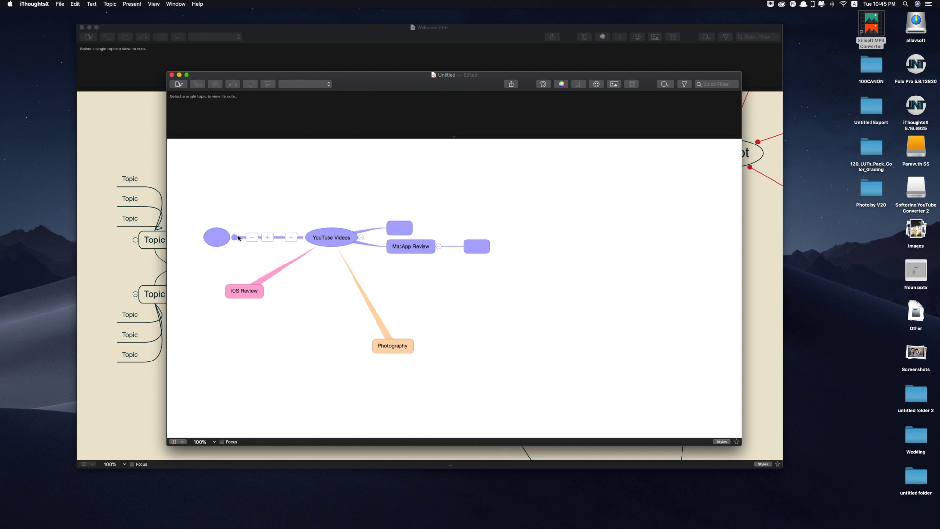
Step: Make the new connection a curved arc with arrowheads at both start and end
{"action": "left_click", "coordinate": [234, 239]}
{"action": "left_click", "coordinate": [248, 255]}
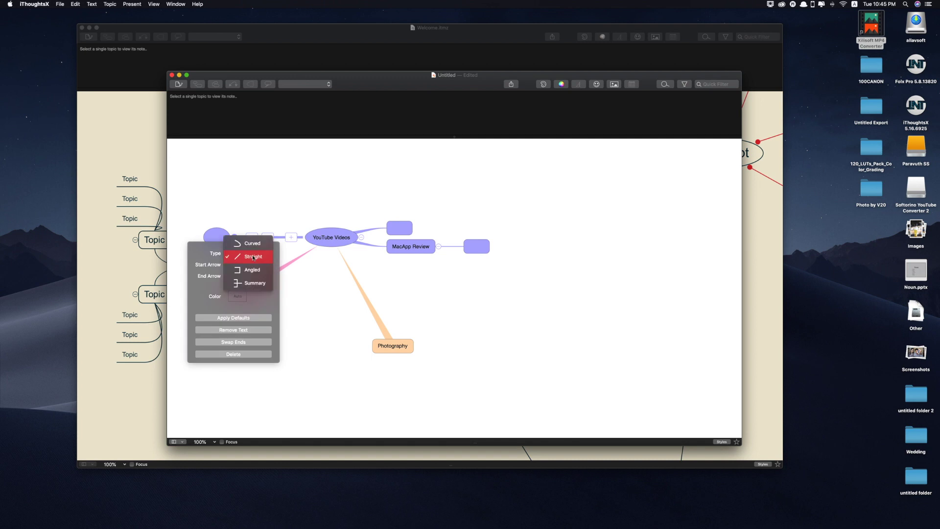
{"action": "left_click", "coordinate": [251, 245]}
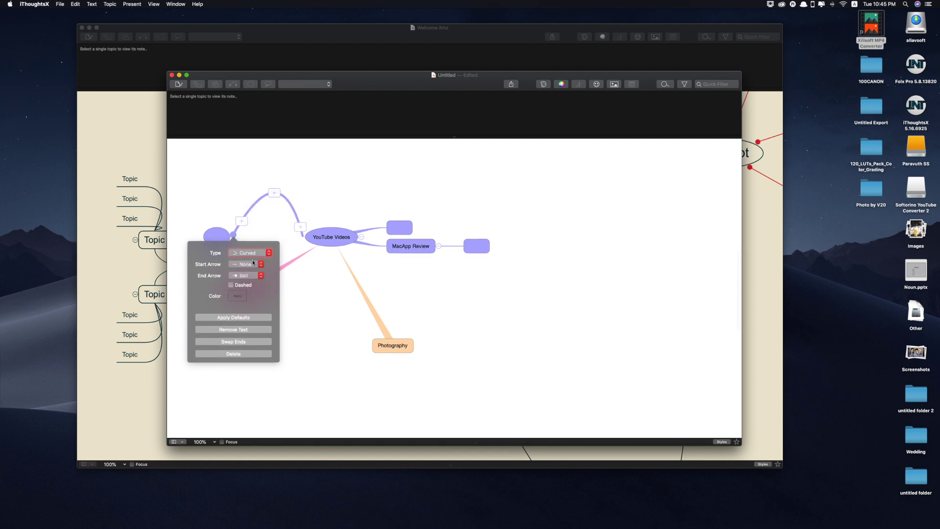
{"action": "left_click", "coordinate": [250, 268]}
{"action": "left_click", "coordinate": [248, 278]}
{"action": "left_click", "coordinate": [247, 275]}
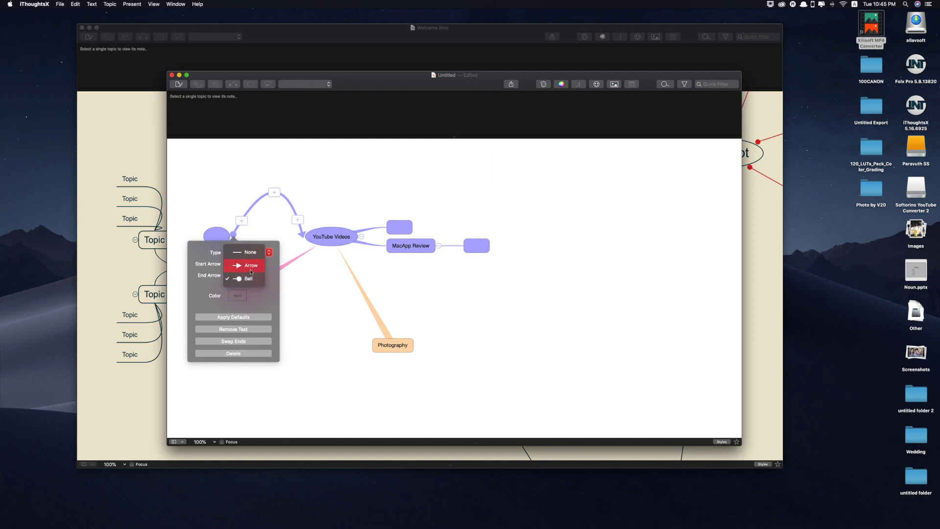
{"action": "left_click", "coordinate": [251, 267]}
Step: Name the floating topic 'Android Review', then add a new topic linked below MacApp Review
{"action": "left_click_drag", "start_coordinate": [224, 234], "coordinate": [231, 225]}
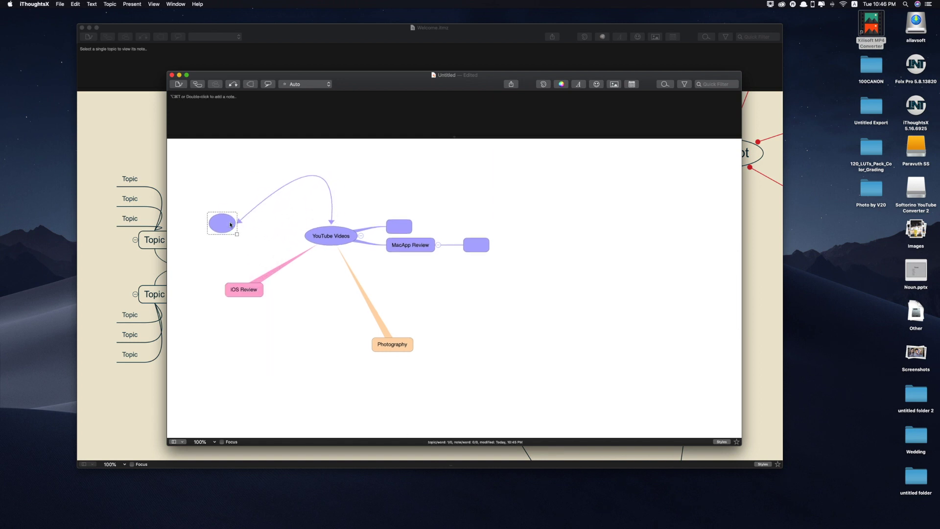
{"action": "type", "text": "Android Review"}
{"action": "key", "text": "Return"}
{"action": "left_click", "coordinate": [536, 235]}
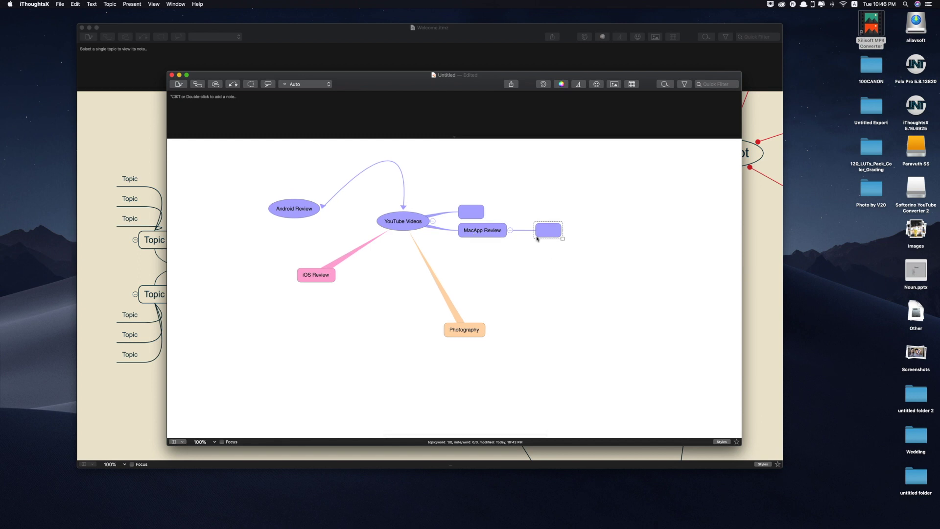
{"action": "left_click_drag", "start_coordinate": [483, 186], "coordinate": [584, 341]}
Step: Name the new topic 'Best Mac Apps' and give it a rounded-rectangle shape
{"action": "type", "text": "Best Mac Apps"}
{"action": "right_click", "coordinate": [589, 338]}
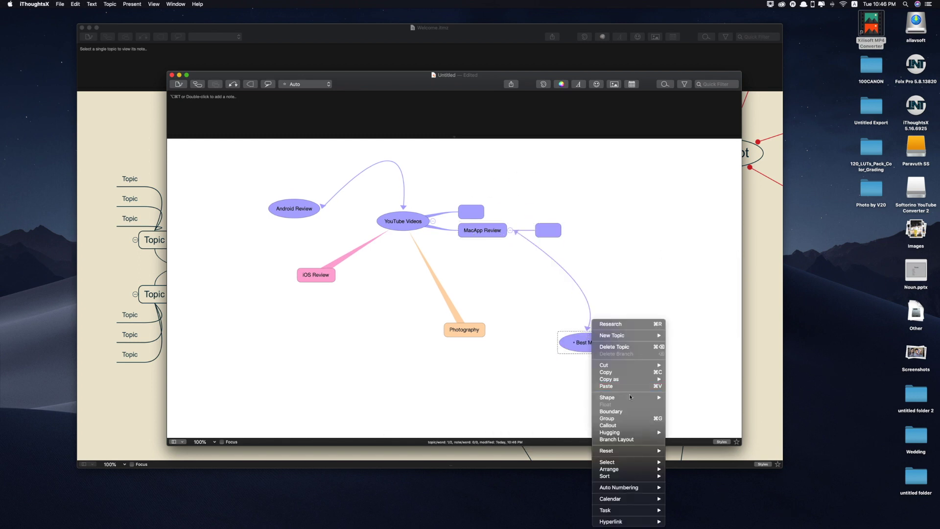
{"action": "mouse_move", "coordinate": [630, 398]}
{"action": "left_click", "coordinate": [687, 399]}
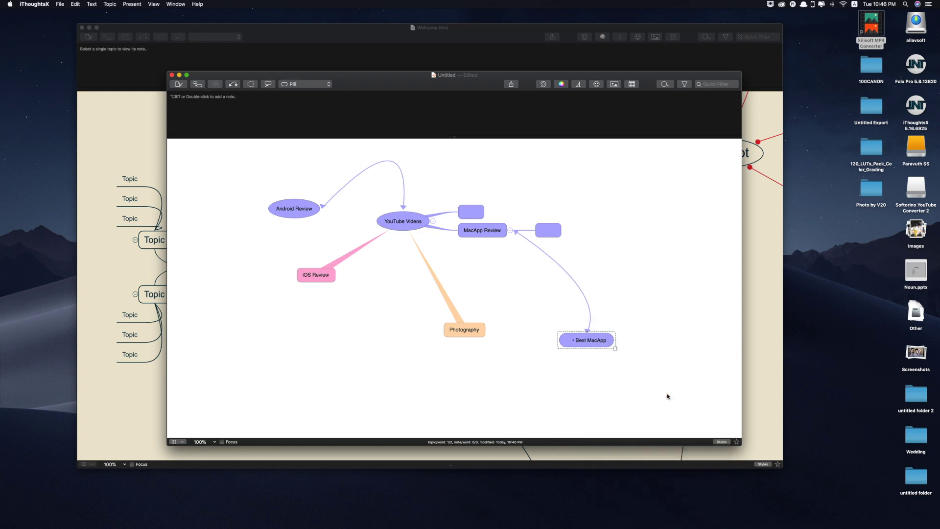
{"action": "mouse_move", "coordinate": [647, 400]}
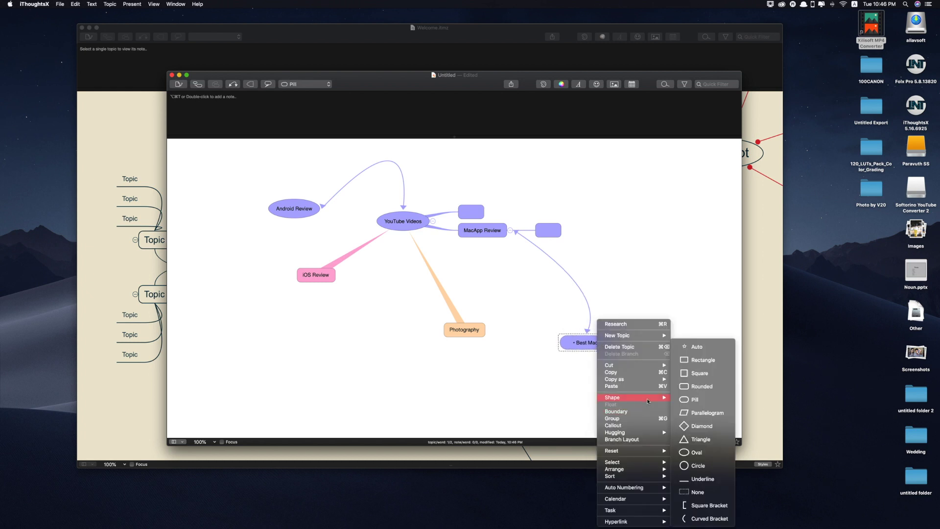
{"action": "left_click", "coordinate": [688, 386]}
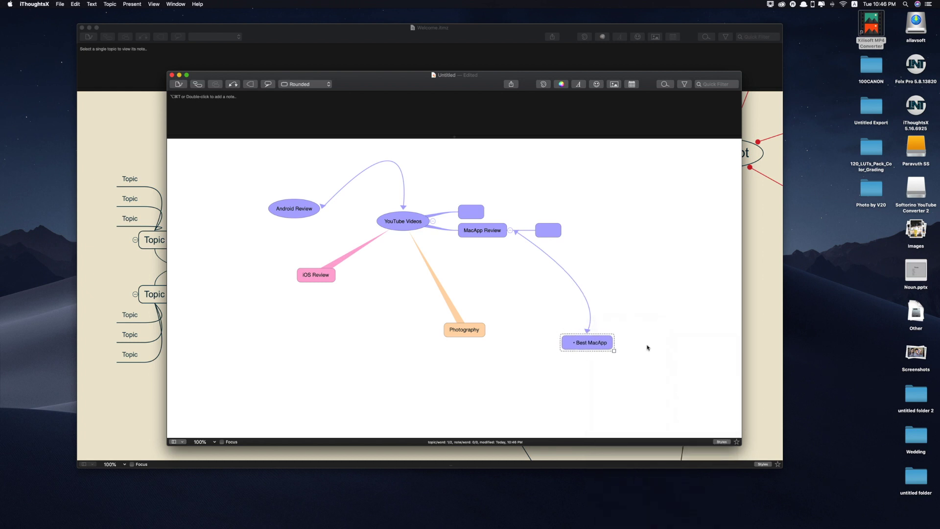
Step: Browse the icon library and close it without adding an icon
{"action": "left_click", "coordinate": [598, 83]}
{"action": "scroll", "coordinate": [607, 160], "scroll_direction": "down", "scroll_amount": 2}
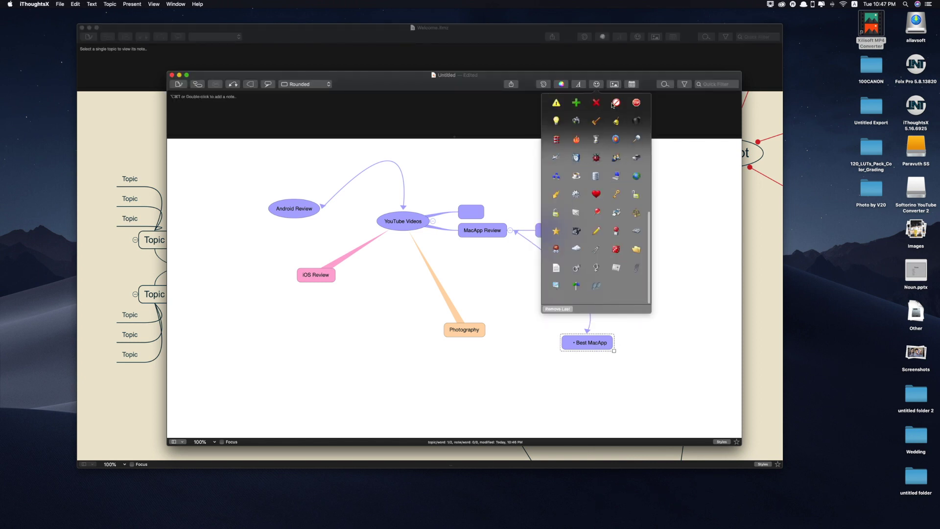
{"action": "left_click", "coordinate": [615, 85]}
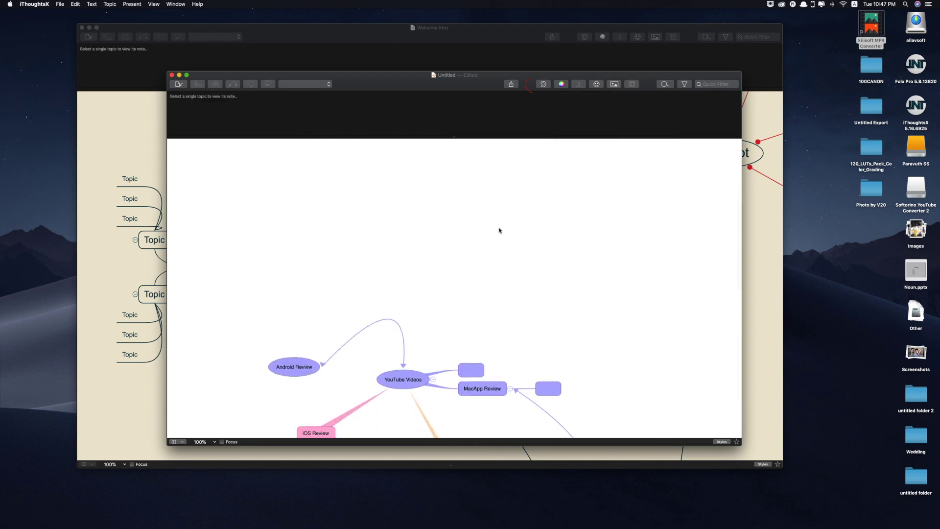
Step: Try the grid canvas backgrounds in Styles and settle on light grid paper
{"action": "left_click", "coordinate": [543, 83]}
{"action": "left_click", "coordinate": [420, 100]}
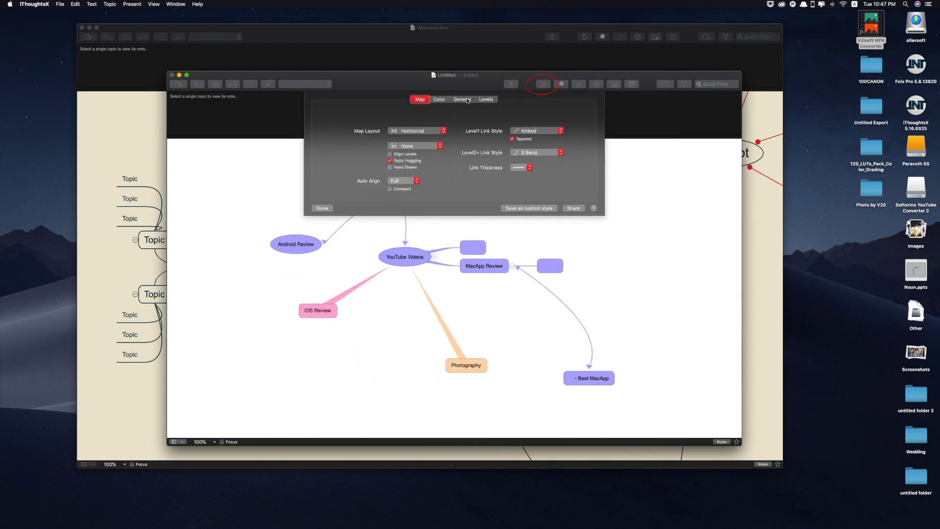
{"action": "left_click", "coordinate": [439, 99]}
{"action": "left_click", "coordinate": [397, 138]}
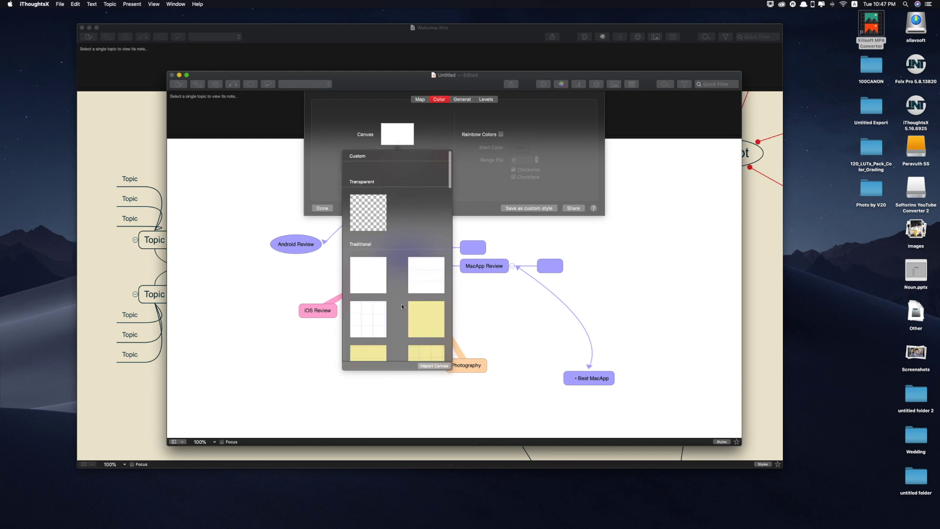
{"action": "scroll", "coordinate": [372, 245], "scroll_direction": "down", "scroll_amount": 3}
{"action": "left_click", "coordinate": [367, 282]}
{"action": "scroll", "coordinate": [365, 278], "scroll_direction": "down", "scroll_amount": 3}
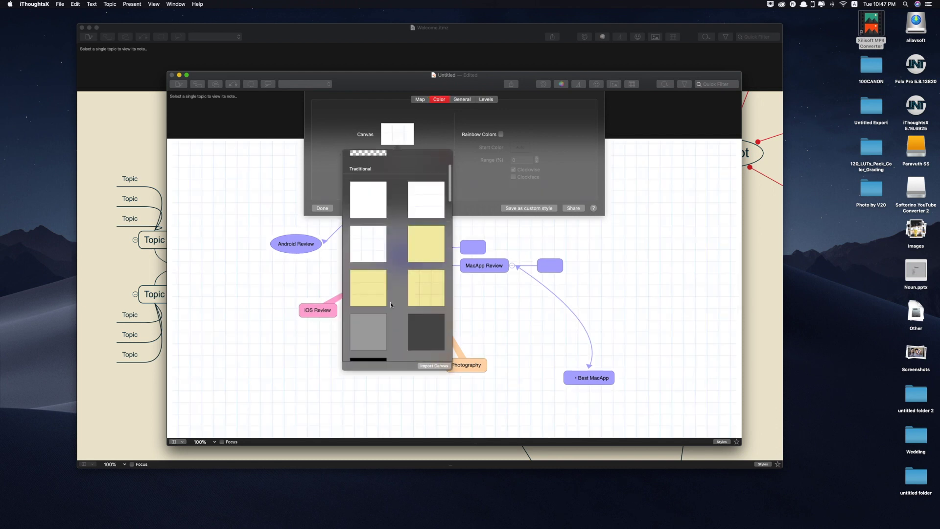
{"action": "left_click", "coordinate": [416, 273]}
{"action": "scroll", "coordinate": [377, 294], "scroll_direction": "down", "scroll_amount": 5}
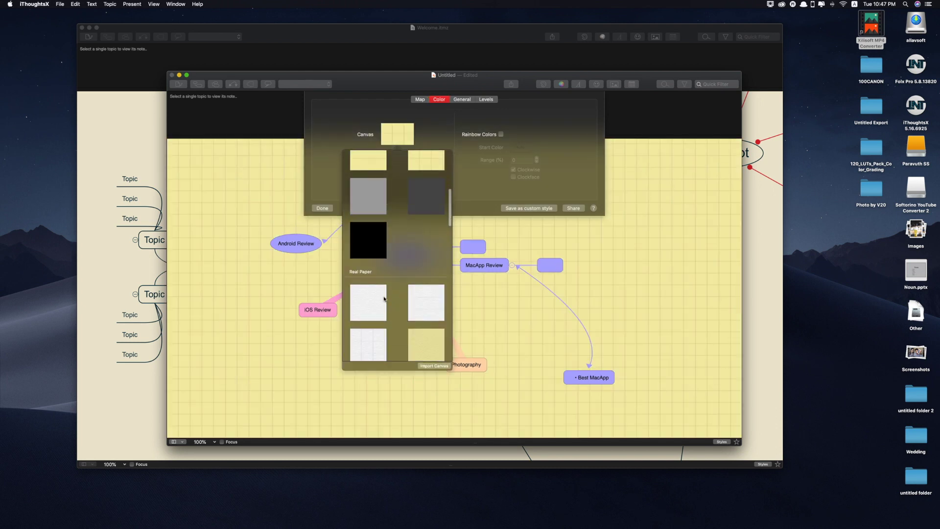
{"action": "left_click", "coordinate": [371, 323]}
{"action": "left_click", "coordinate": [297, 251]}
Step: Clear the topic selection and bring up the map's export options with Cmd+E
{"action": "left_click", "coordinate": [297, 250]}
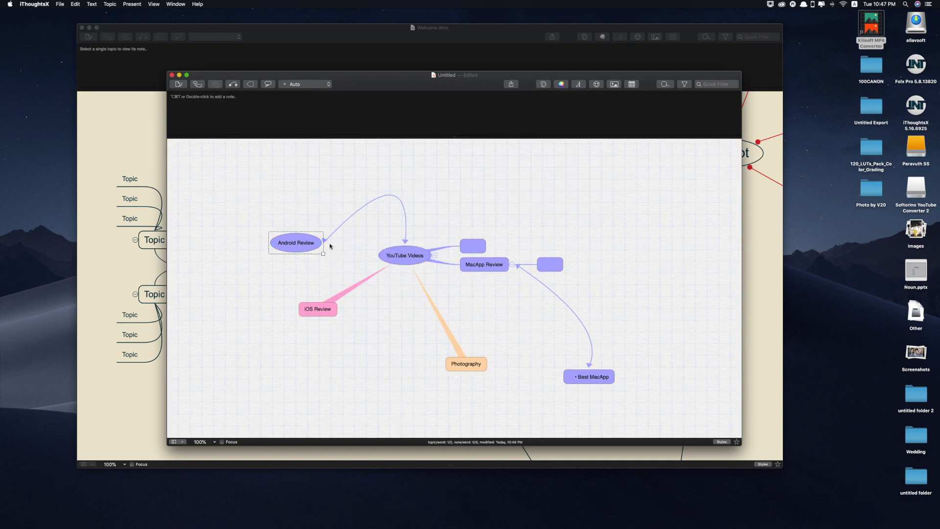
{"action": "left_click", "coordinate": [333, 260]}
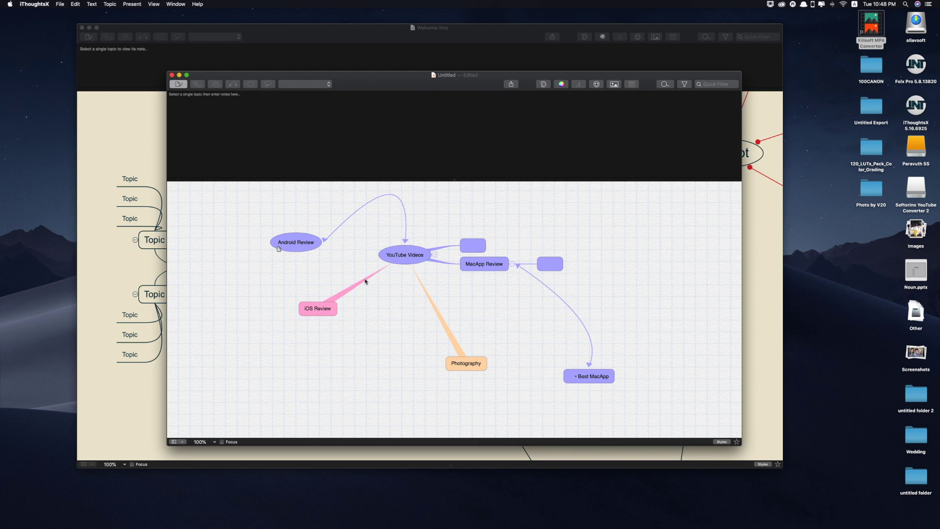
{"action": "key", "text": "super+e"}
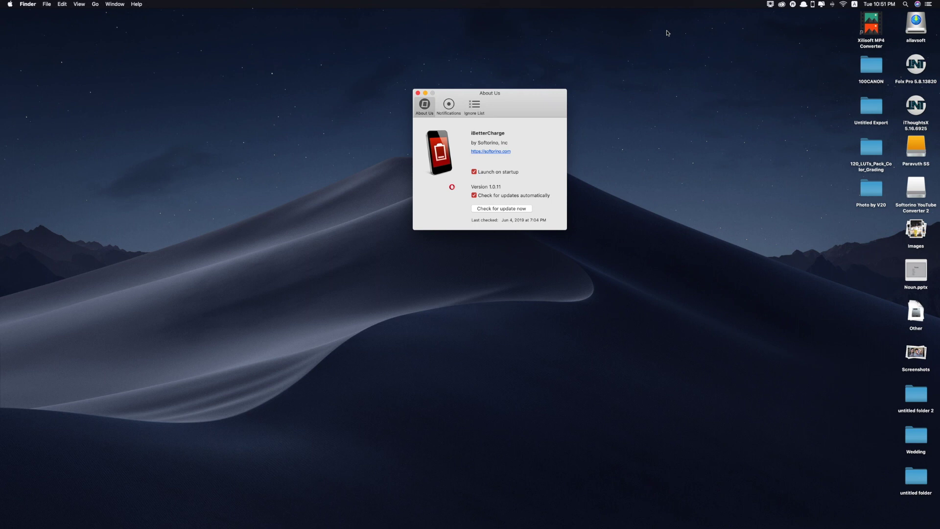
Step: Switch iBetterCharge Preferences to the Notifications settings
{"action": "key", "text": "super+2"}
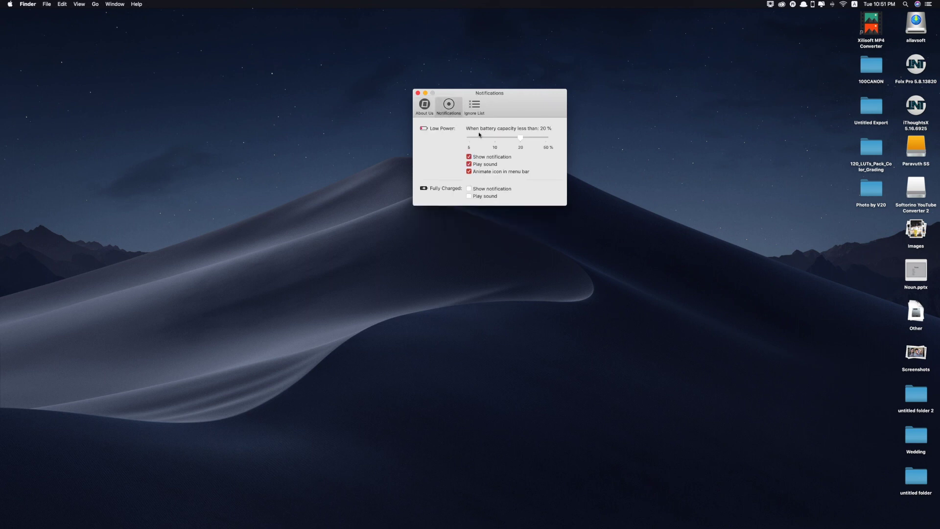
Step: Keep the 20% low-power warning, enable notification and sound on full charge, then choose Add New Device
{"action": "mouse_move", "coordinate": [520, 137]}
{"action": "left_mouse_down"}
{"action": "mouse_move", "coordinate": [549, 140]}
{"action": "mouse_move", "coordinate": [523, 140]}
{"action": "left_mouse_up"}
{"action": "left_click", "coordinate": [473, 196]}
{"action": "left_click", "coordinate": [474, 192]}
{"action": "left_click", "coordinate": [816, 7]}
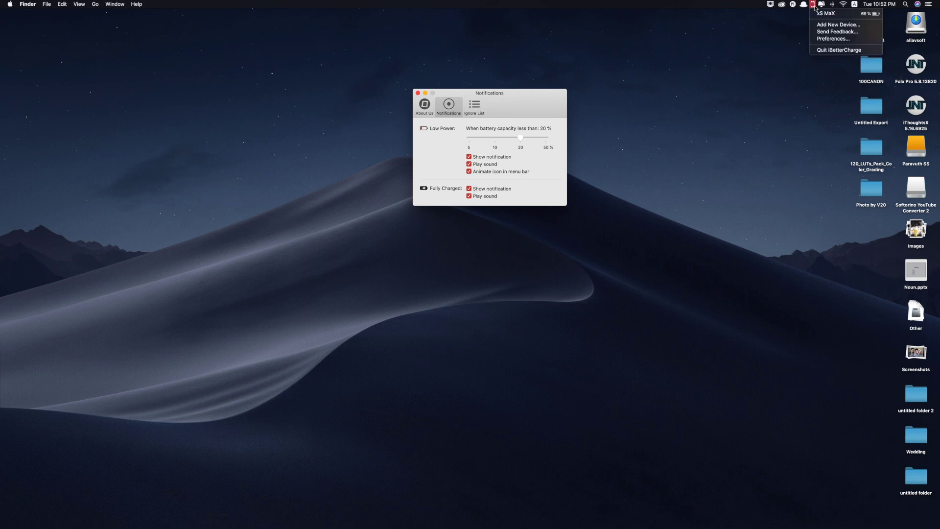
{"action": "left_click", "coordinate": [854, 28]}
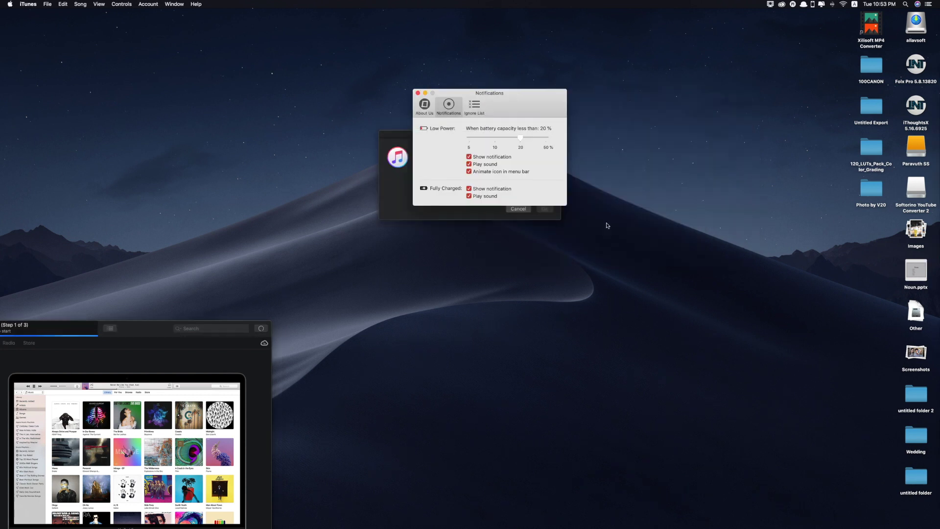
Step: Check the menu-bar menu listing the new iOS device at 70% beside the XS Max at 69%
{"action": "left_click_drag", "start_coordinate": [513, 93], "coordinate": [512, 101]}
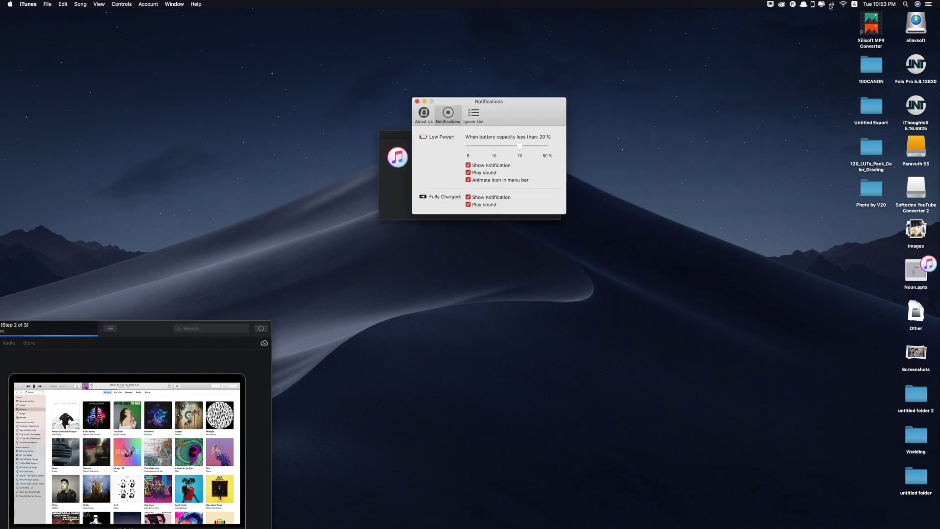
{"action": "left_click", "coordinate": [813, 5]}
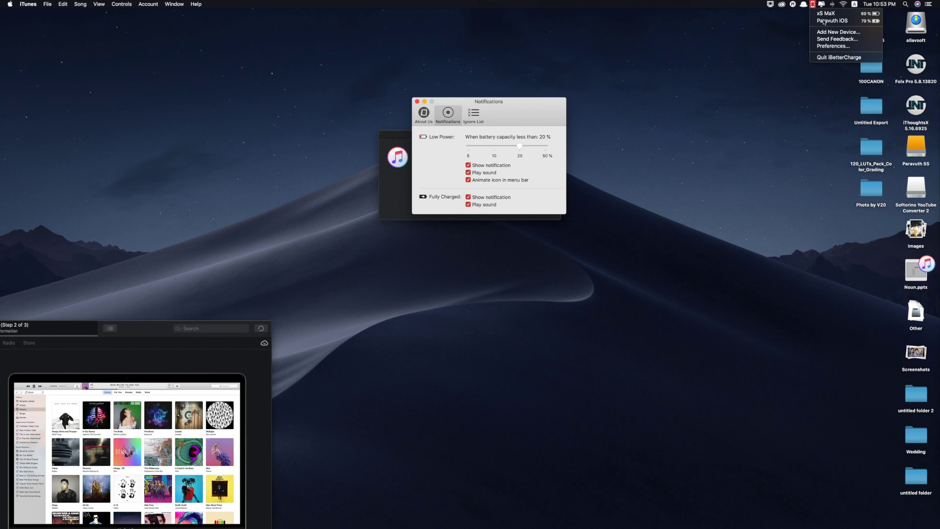